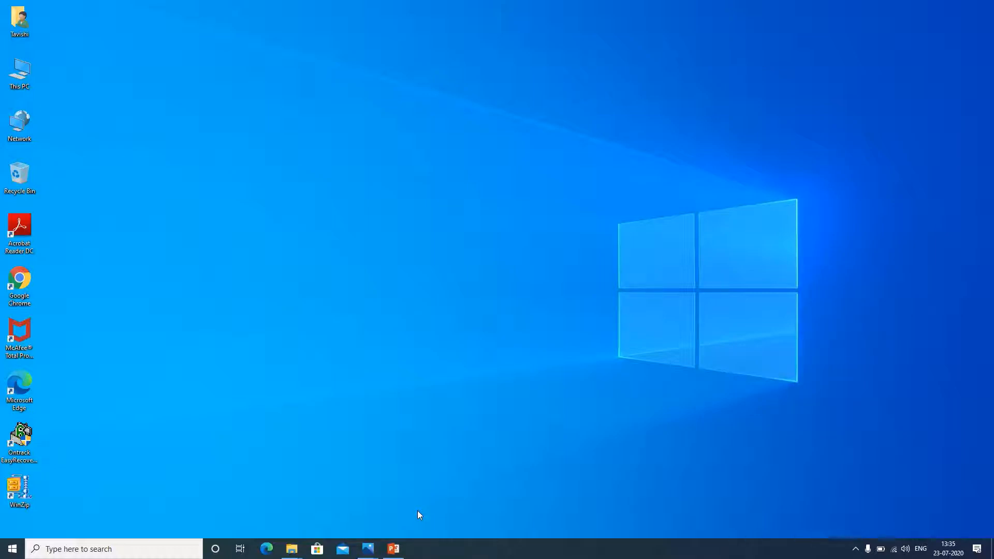
- Review the BIOS photos showing the boot sequence, the Secure Boot Enable setting and the one-time boot menu
{"action": "mouse_move", "coordinate": [369, 546]}
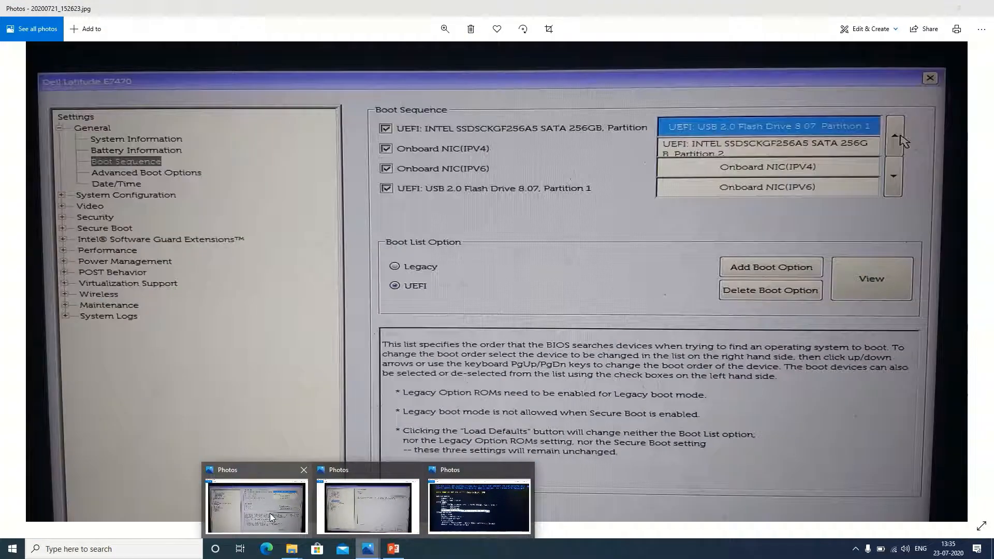
{"action": "left_click", "coordinate": [270, 513]}
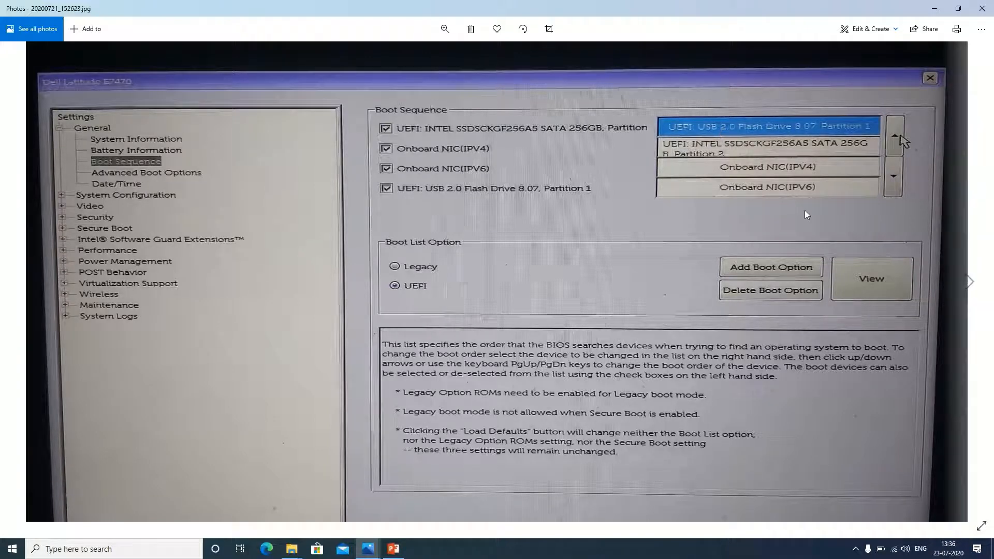
{"action": "left_click", "coordinate": [368, 551]}
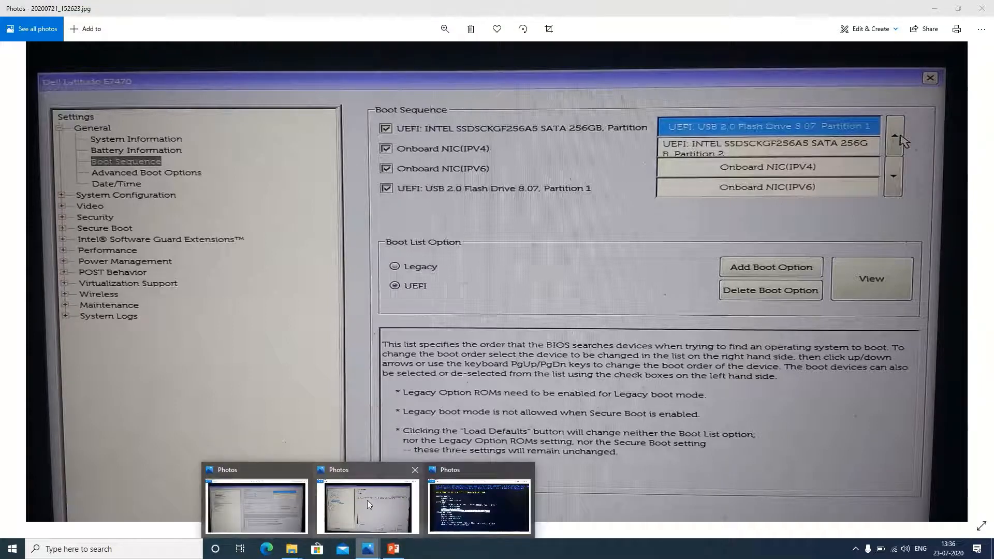
{"action": "left_click", "coordinate": [367, 500]}
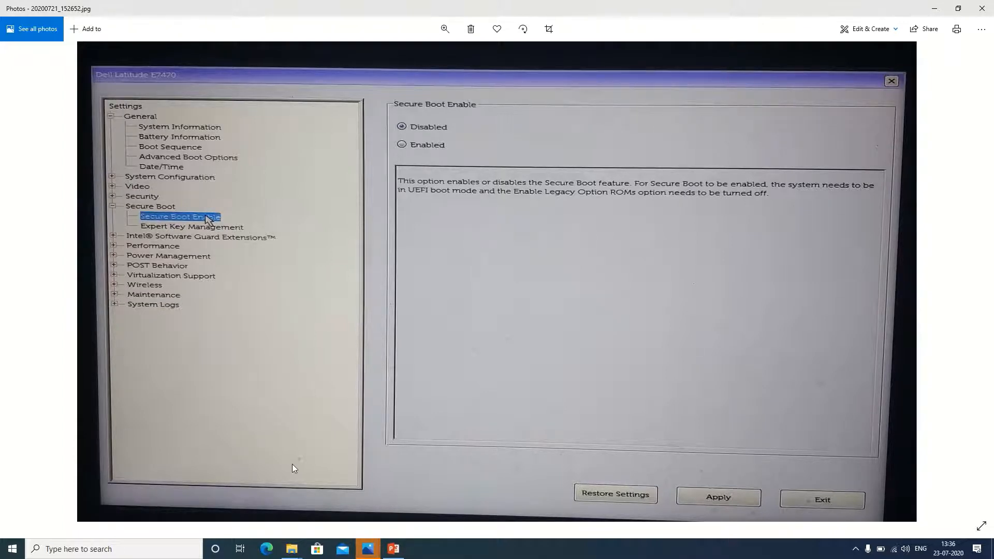
{"action": "mouse_move", "coordinate": [368, 548]}
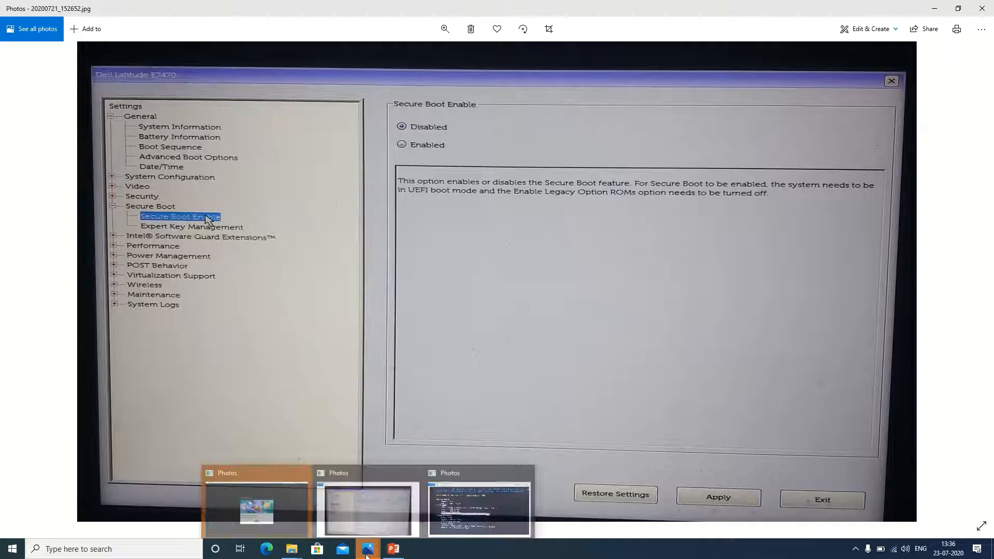
{"action": "left_click", "coordinate": [448, 513]}
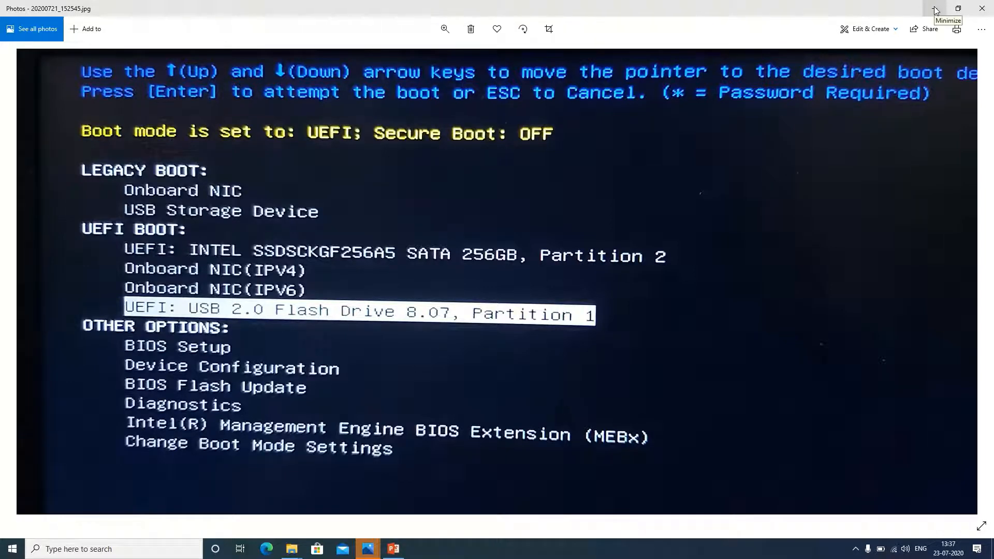
- Minimize the open photo windows and dismiss the Photos sign-in prompt to return to the desktop
{"action": "key", "text": "Right"}
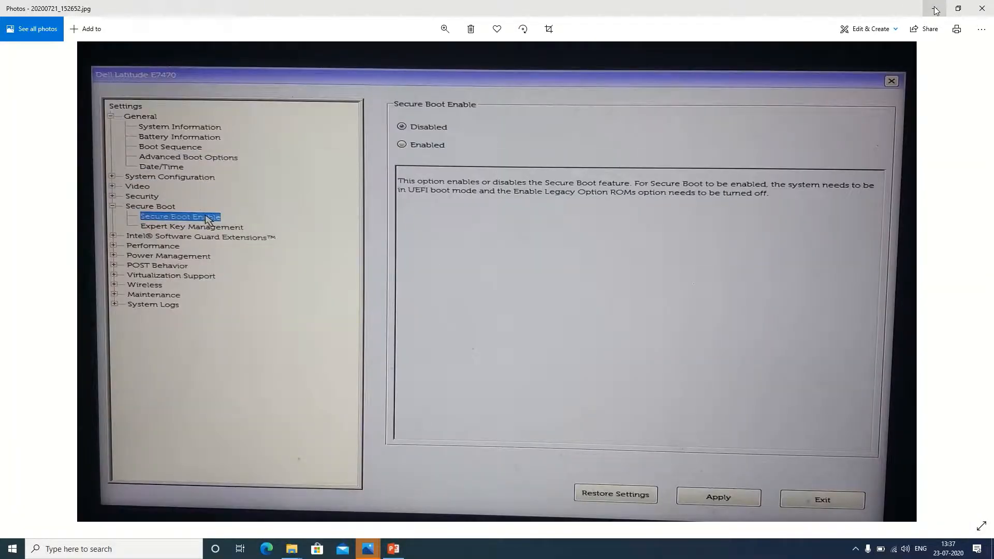
{"action": "left_click", "coordinate": [936, 10]}
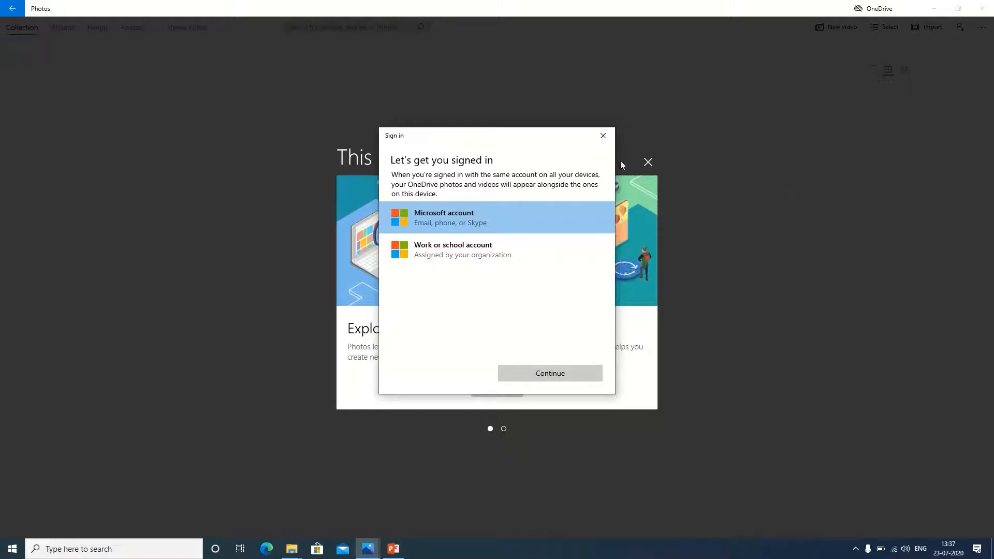
{"action": "left_click", "coordinate": [602, 135]}
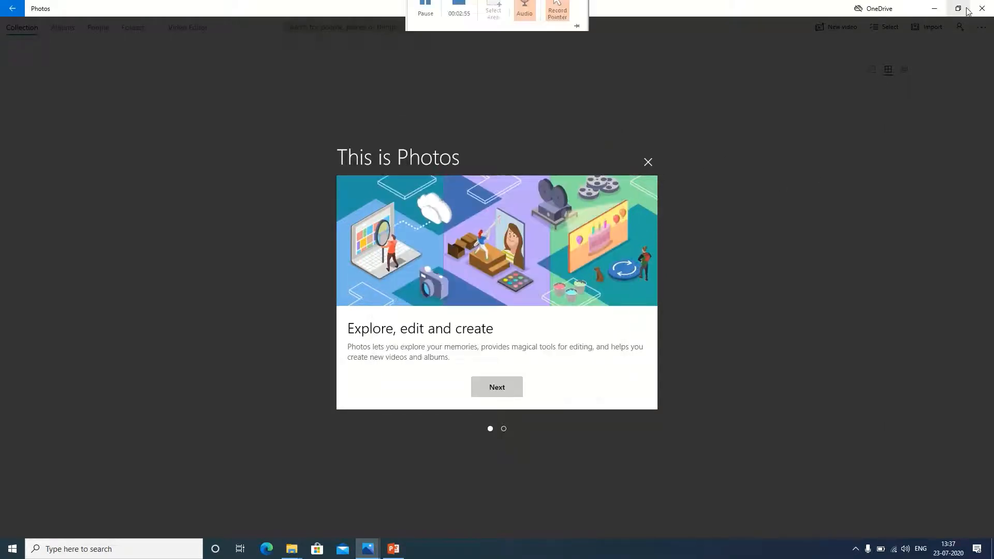
{"action": "left_click", "coordinate": [934, 8]}
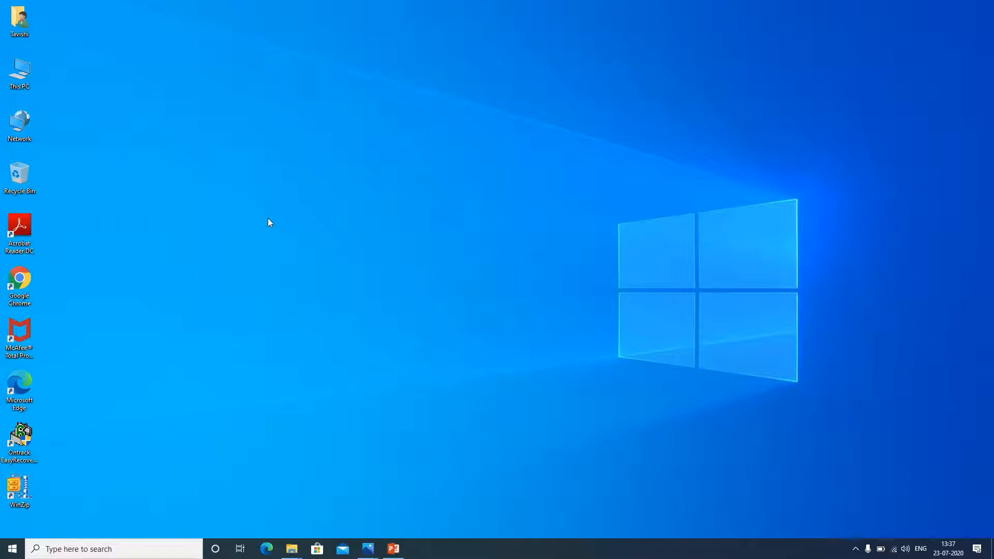
- Search Windows for "hyper", run Hyper-V Manager as administrator and minimize its window
{"action": "left_click", "coordinate": [115, 551]}
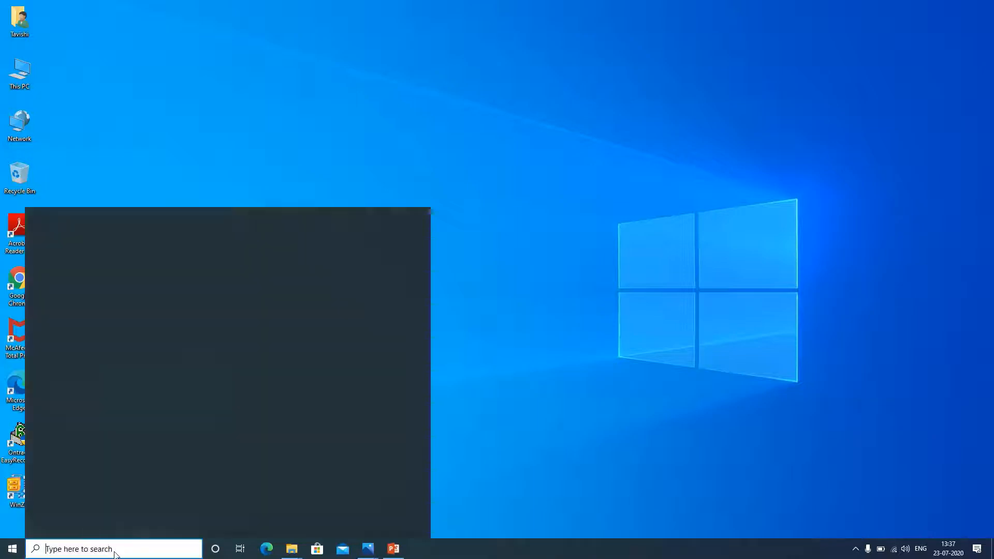
{"action": "type", "text": "hyper"}
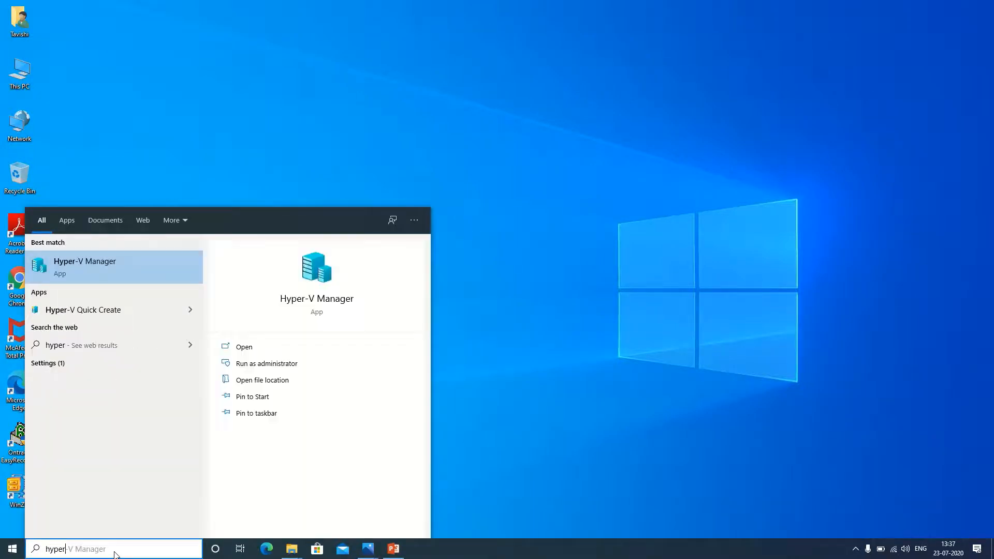
{"action": "left_click", "coordinate": [249, 364]}
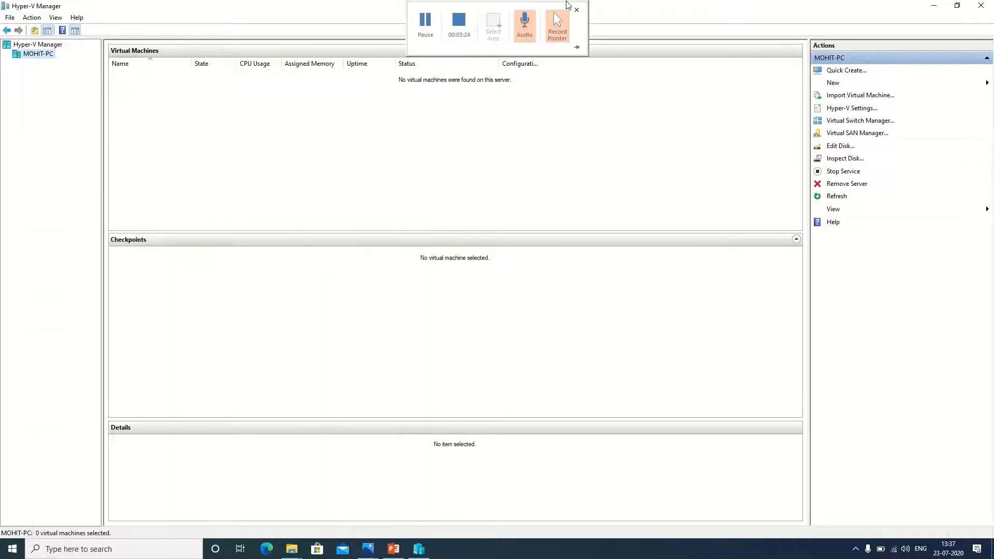
{"action": "left_click", "coordinate": [568, 5]}
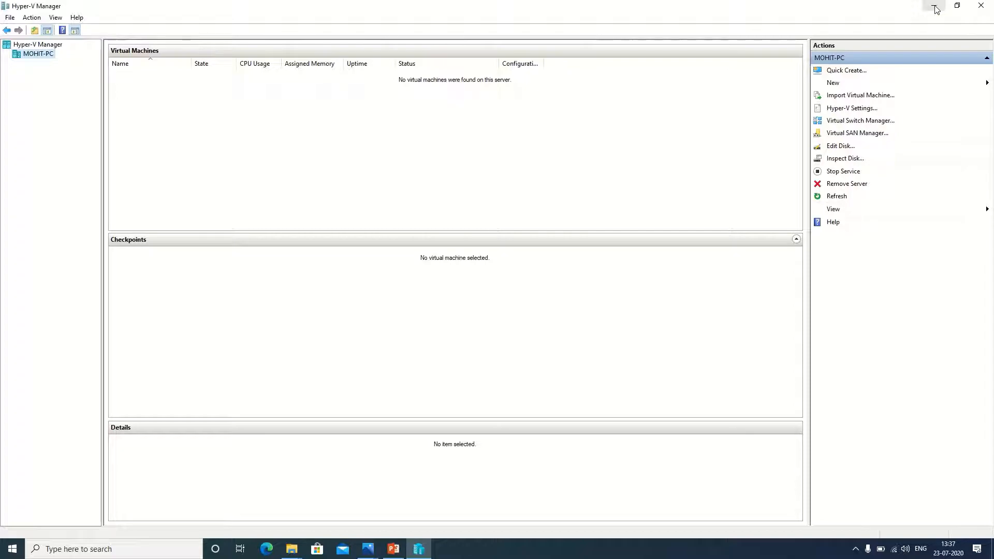
{"action": "left_click", "coordinate": [934, 7]}
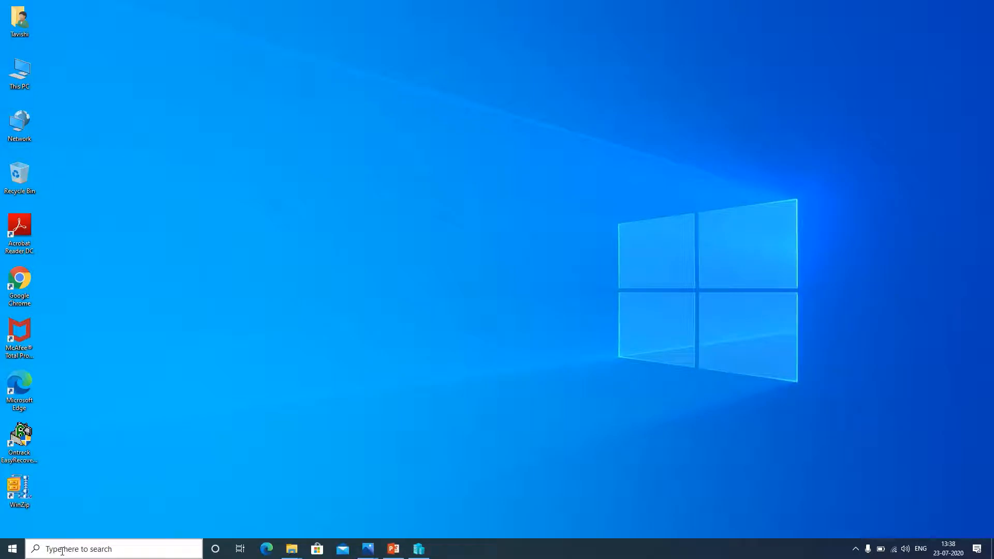
- Run appwiz.cpl and check the Hyper-V entries in Windows Features, leaving the selection unsaved and closing Programs and Features
{"action": "key", "text": "super+r"}
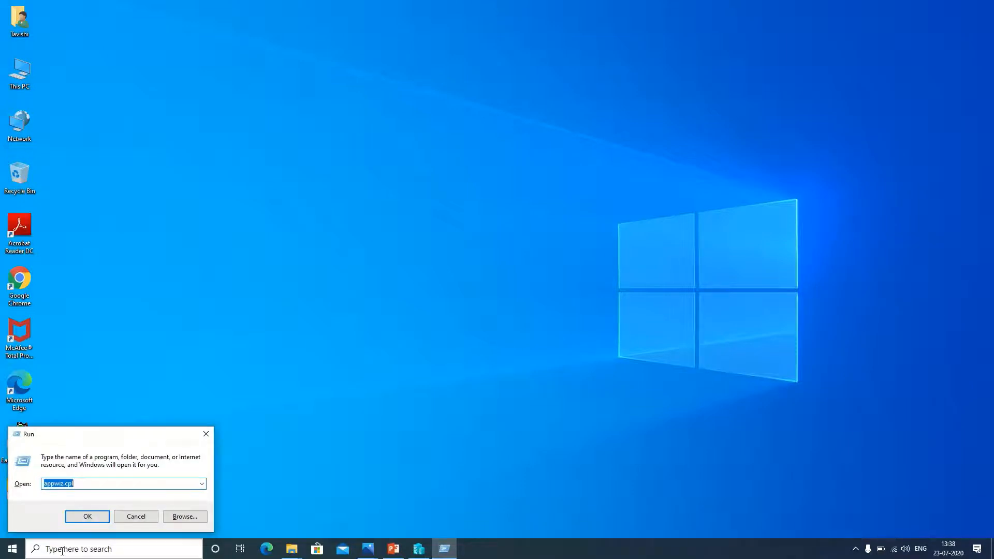
{"action": "key", "text": "Return"}
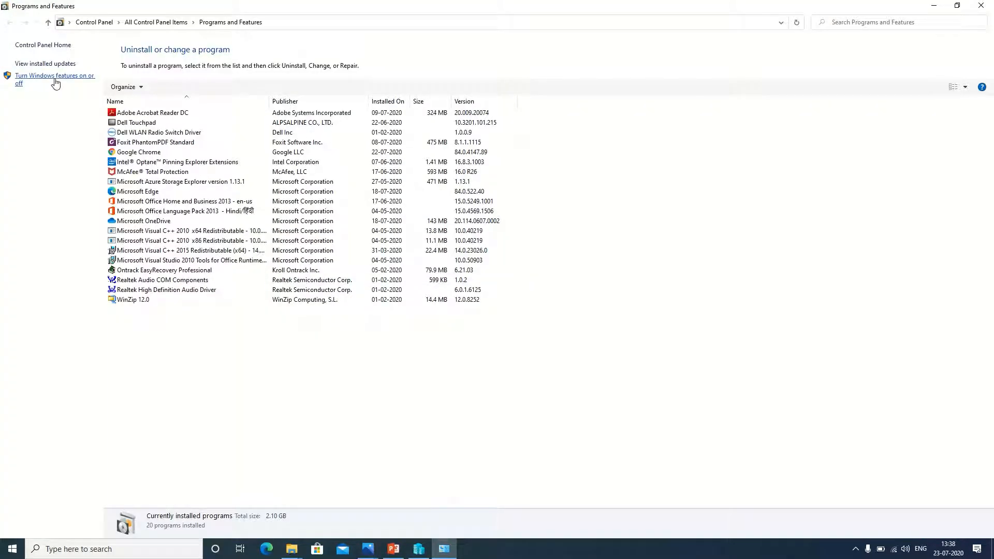
{"action": "left_click", "coordinate": [55, 82]}
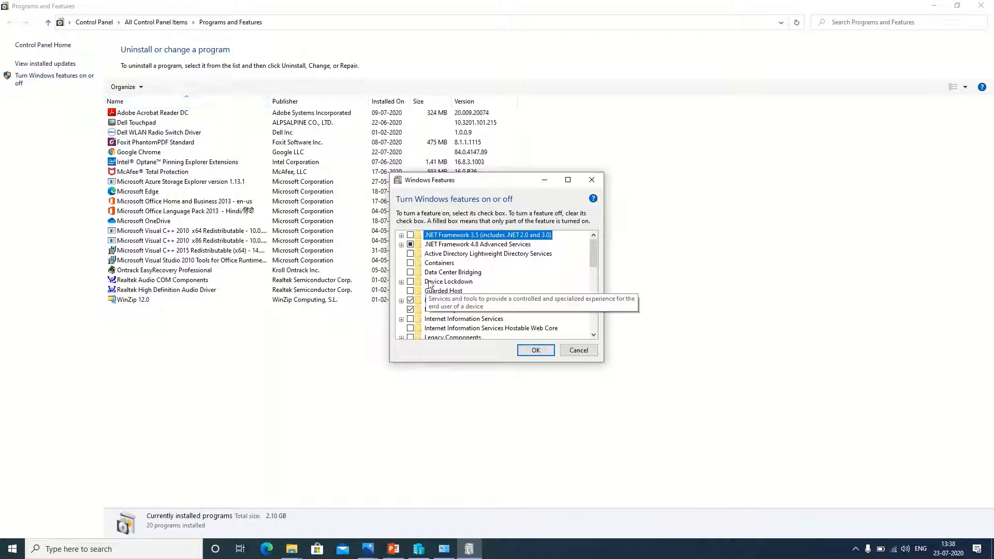
{"action": "left_click", "coordinate": [401, 301]}
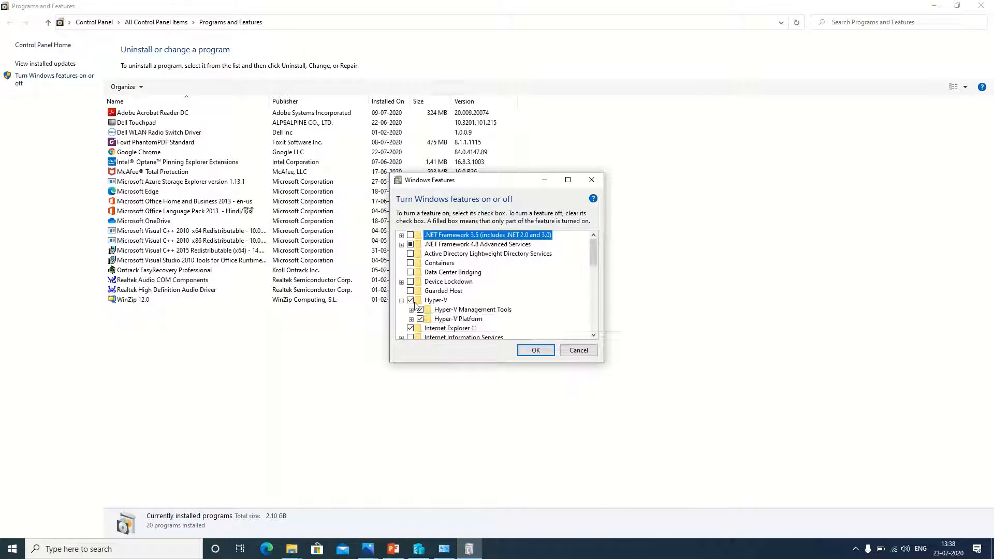
{"action": "left_click", "coordinate": [565, 352]}
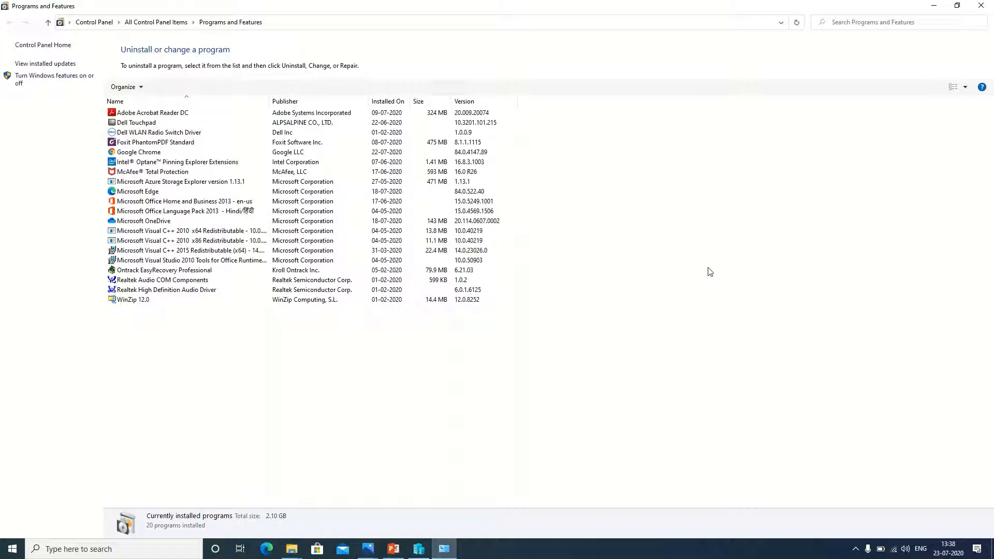
{"action": "left_click", "coordinate": [981, 6]}
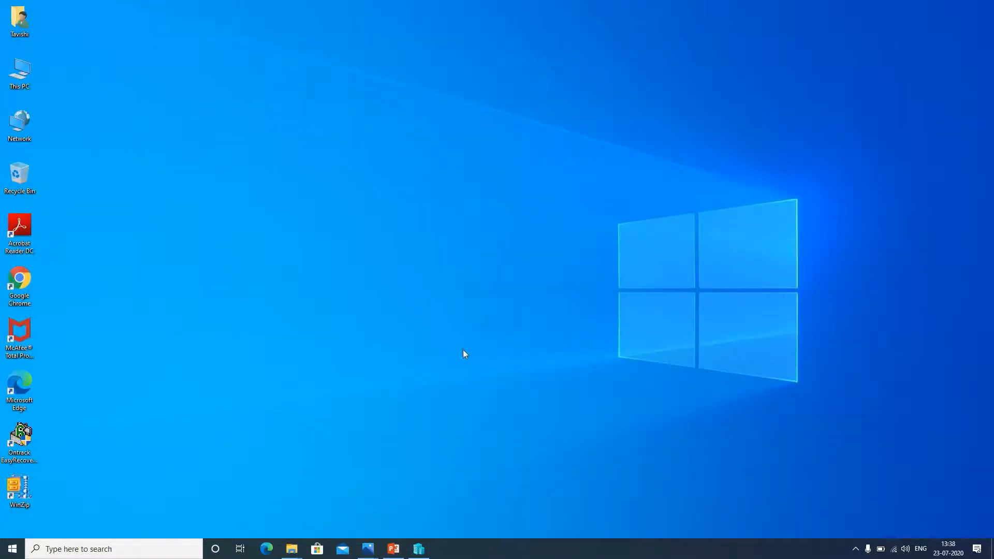
- Search Windows for "hyp" and run Hyper-V Quick Create as administrator, moving its window clear of the desktop icons
{"action": "left_click", "coordinate": [63, 550]}
{"action": "type", "text": "hyp"}
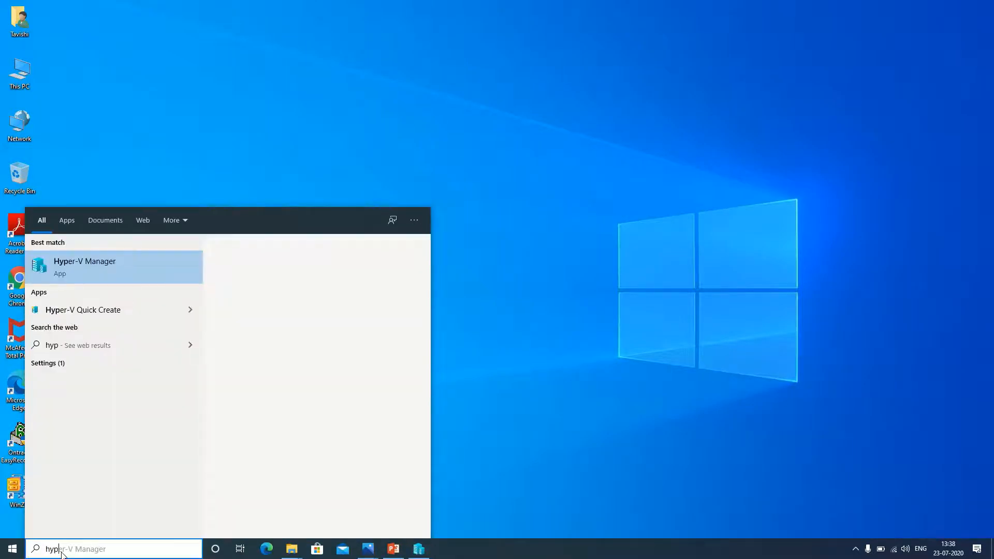
{"action": "left_click", "coordinate": [191, 311]}
{"action": "left_click", "coordinate": [247, 364]}
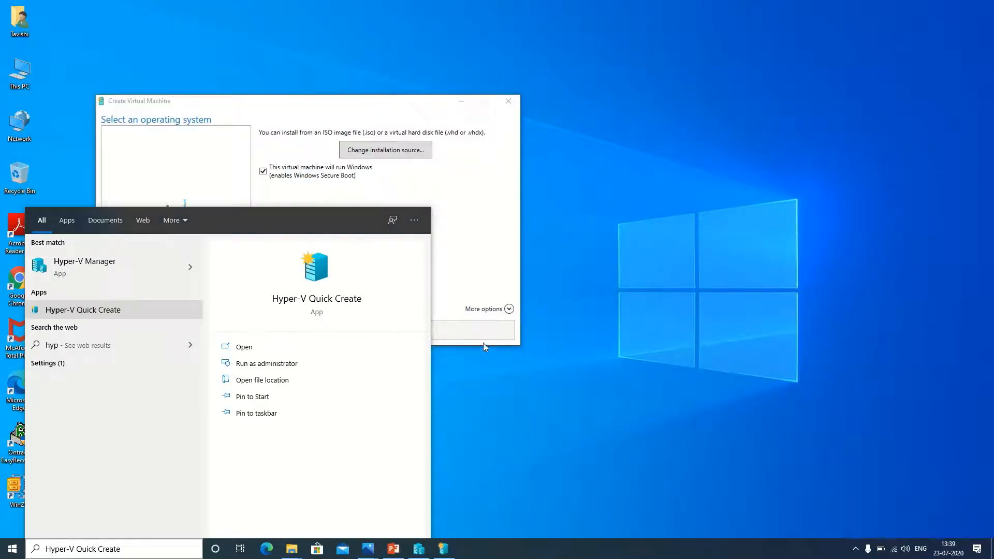
{"action": "left_click_drag", "start_coordinate": [303, 106], "coordinate": [567, 108]}
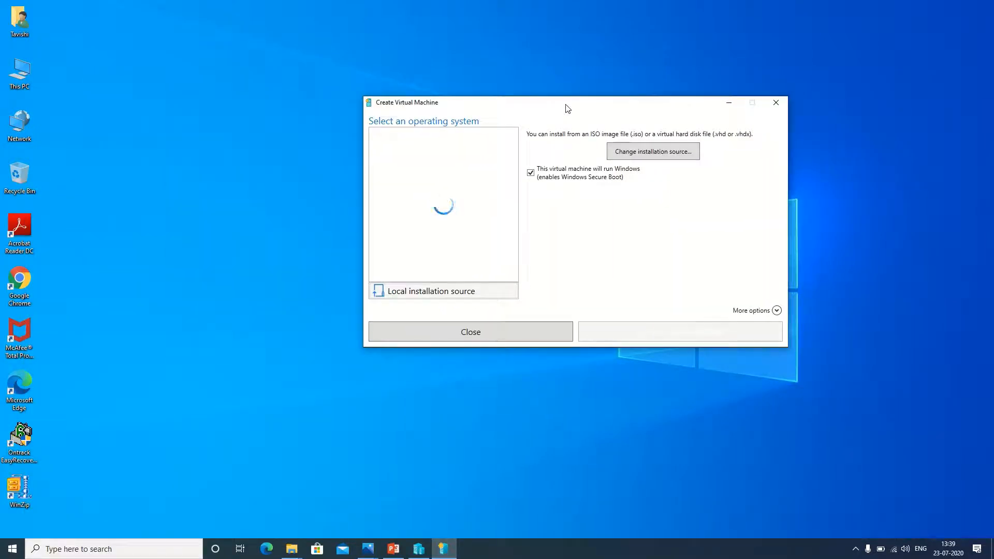
- Run services.msc, check the status of the Hyper-V Virtual Machine Management service and close Services
{"action": "key", "text": "super+r"}
{"action": "type", "text": "servi"}
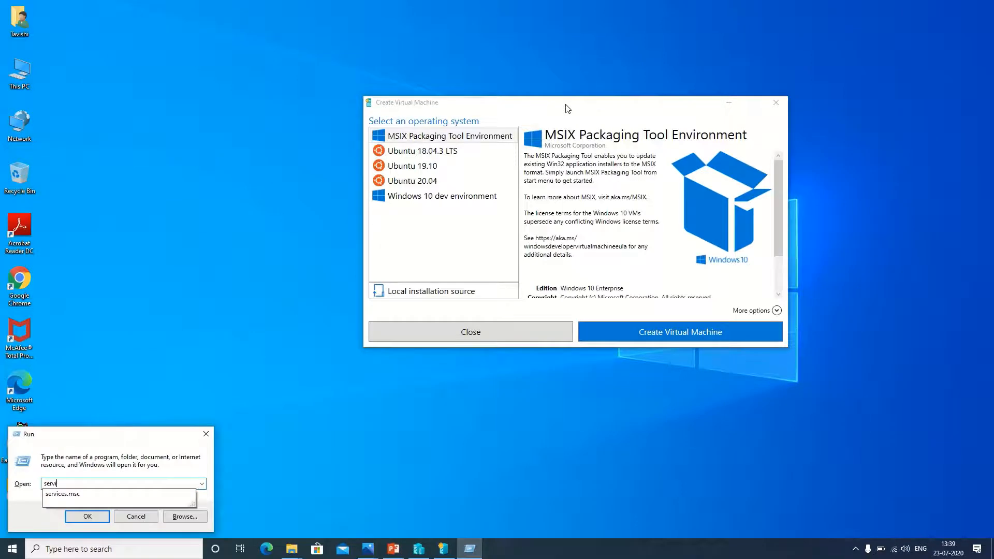
{"action": "key", "text": "Down"}
{"action": "key", "text": "Return"}
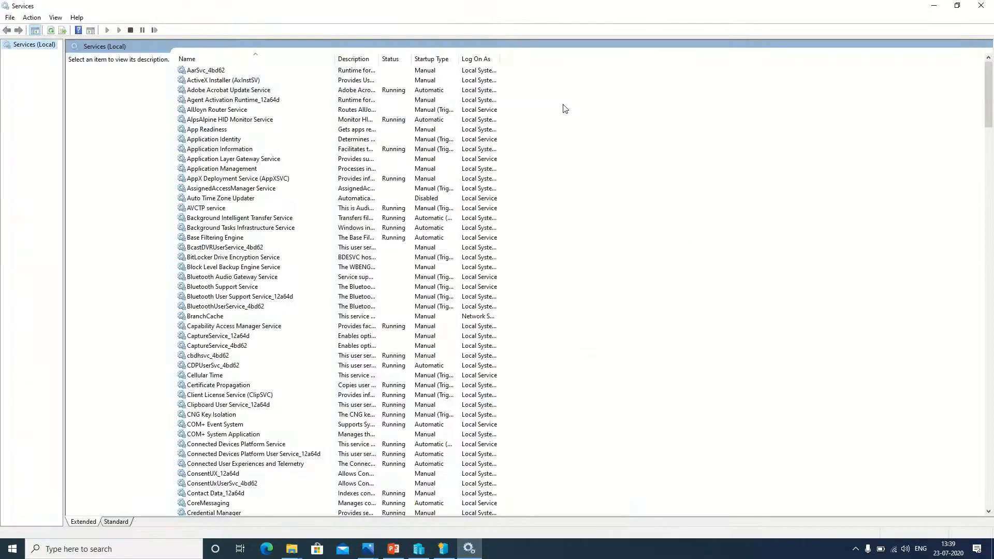
{"action": "left_click", "coordinate": [218, 249]}
{"action": "key", "text": "h"}
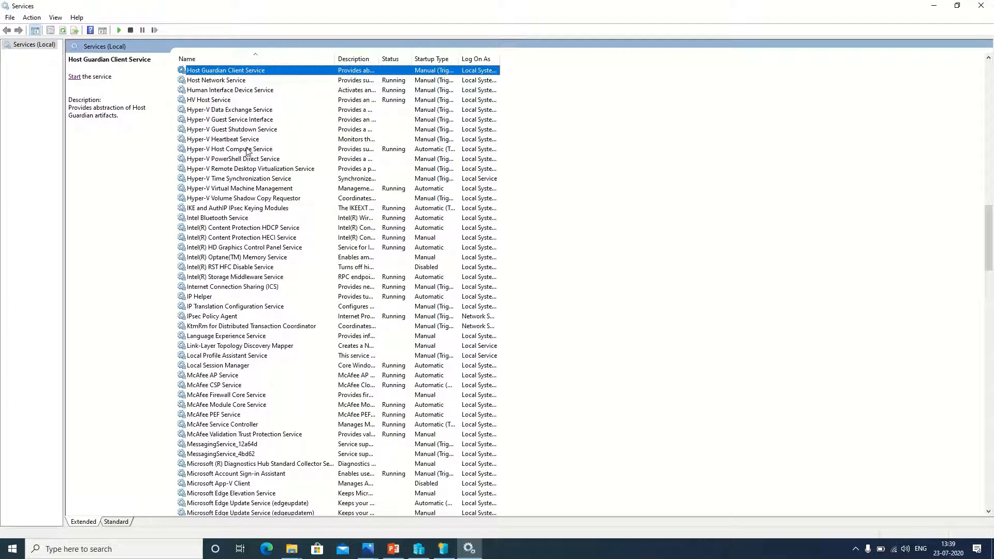
{"action": "left_click", "coordinate": [243, 189]}
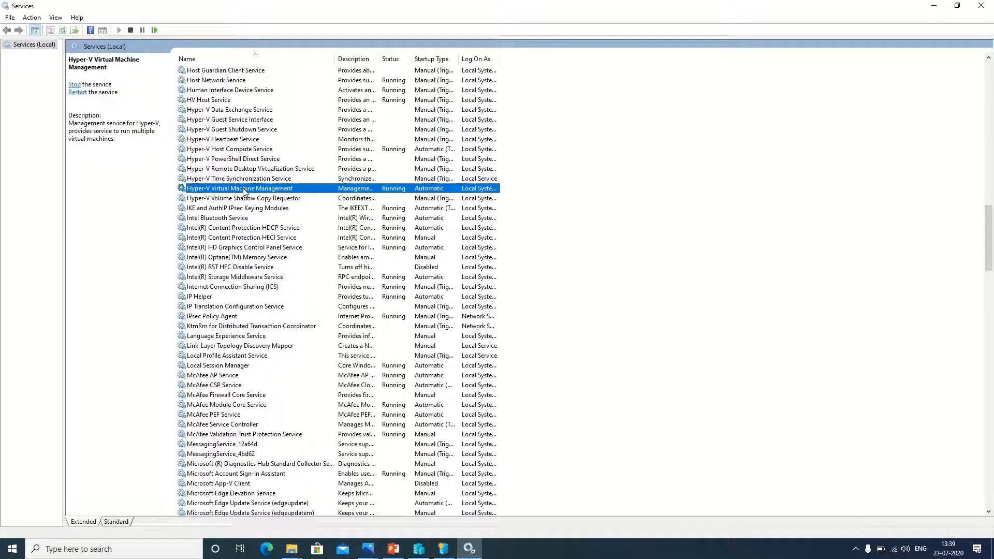
{"action": "left_click", "coordinate": [982, 6]}
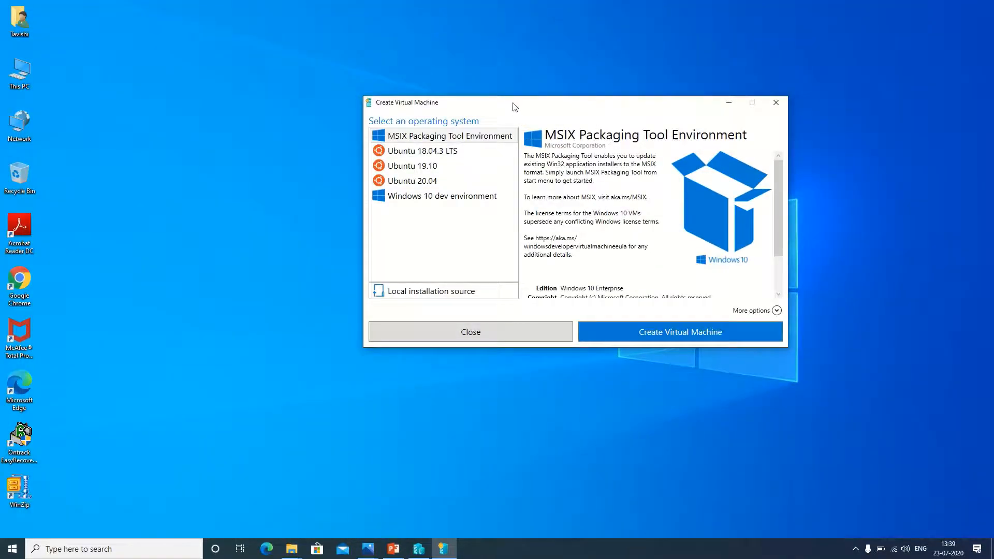
- Select Local installation source for the new virtual machine and open the file browser for changing the source
{"action": "left_click_drag", "start_coordinate": [514, 107], "coordinate": [321, 139]}
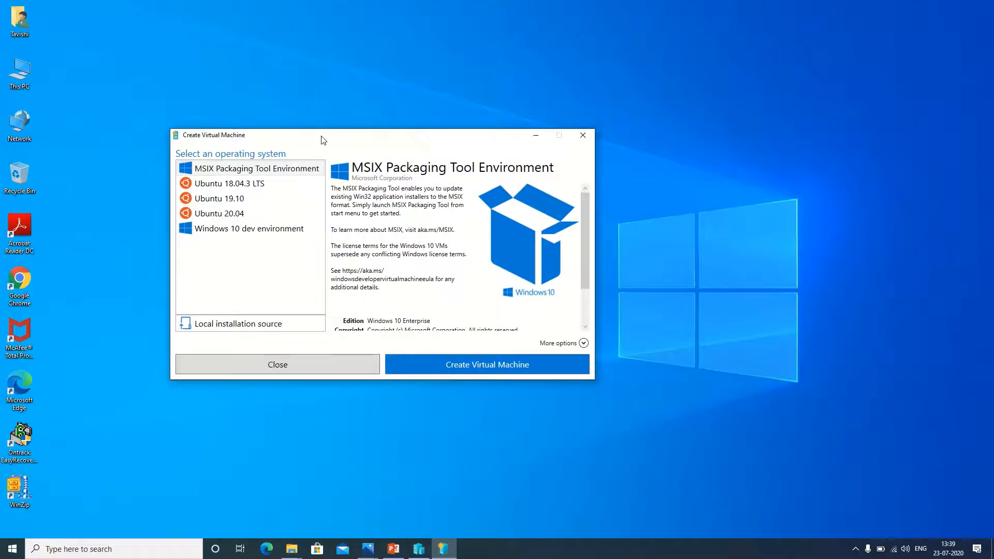
{"action": "left_click", "coordinate": [234, 326]}
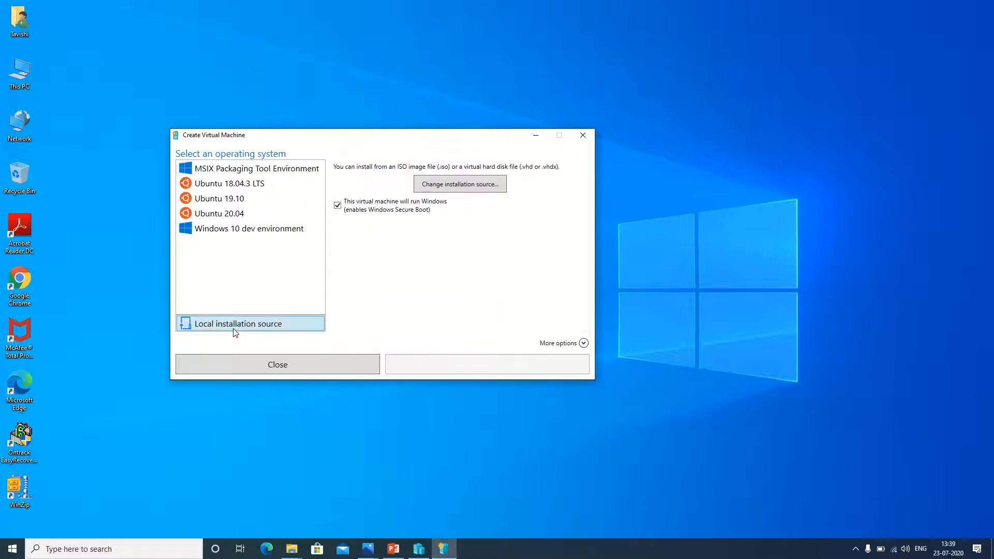
{"action": "left_click", "coordinate": [469, 182]}
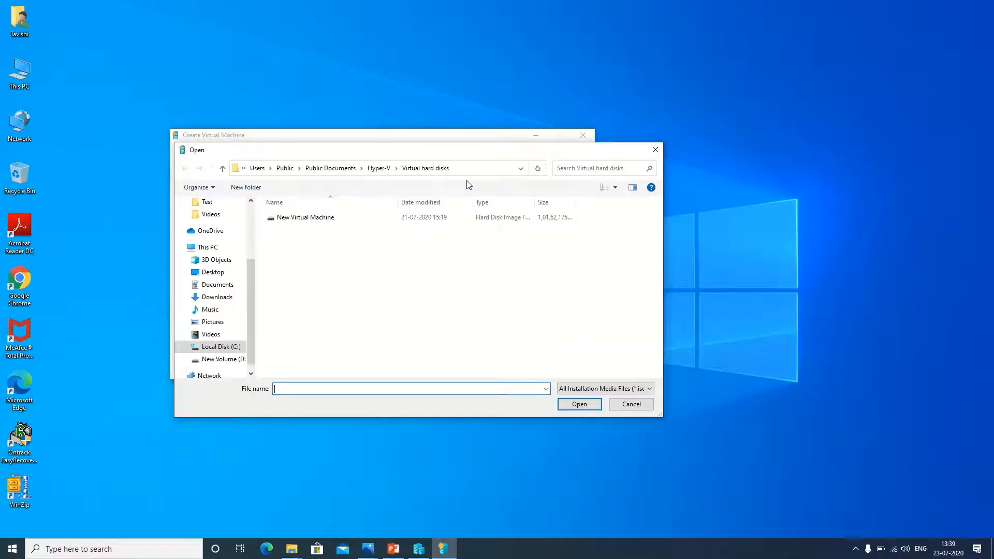
- Delete the old New Virtual Machine hard disk image from the Virtual hard disks folder
{"action": "left_click", "coordinate": [285, 218]}
{"action": "right_click", "coordinate": [285, 218]}
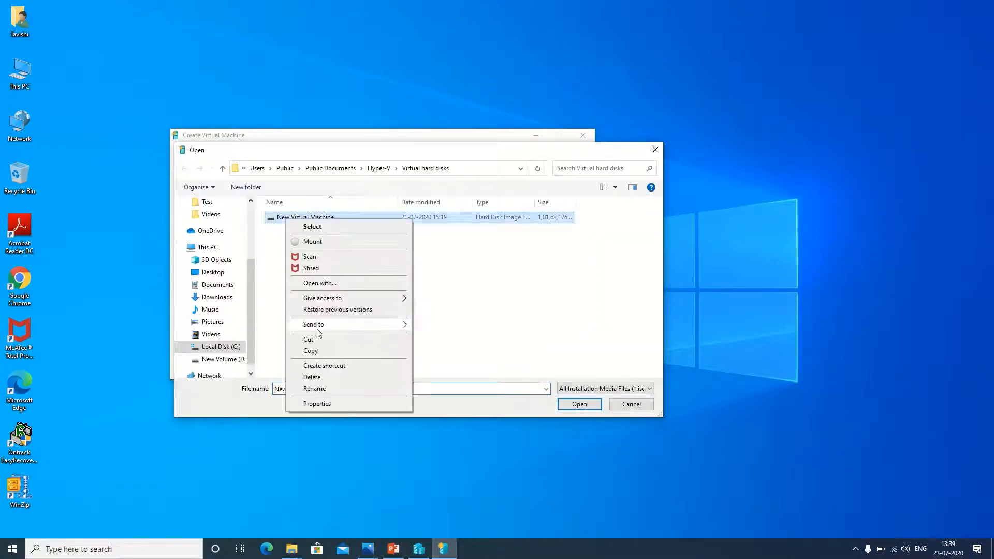
{"action": "left_click", "coordinate": [322, 379]}
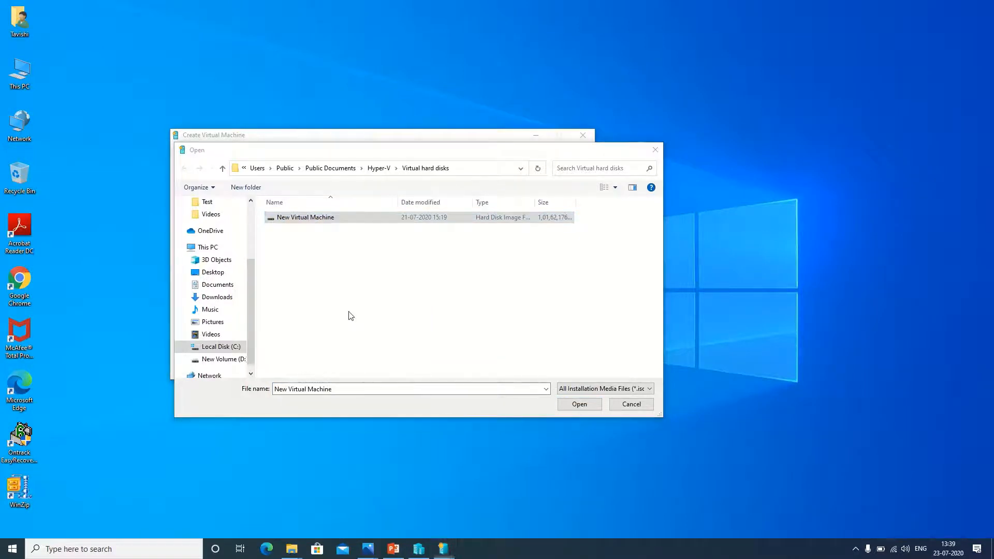
{"action": "left_click", "coordinate": [282, 234]}
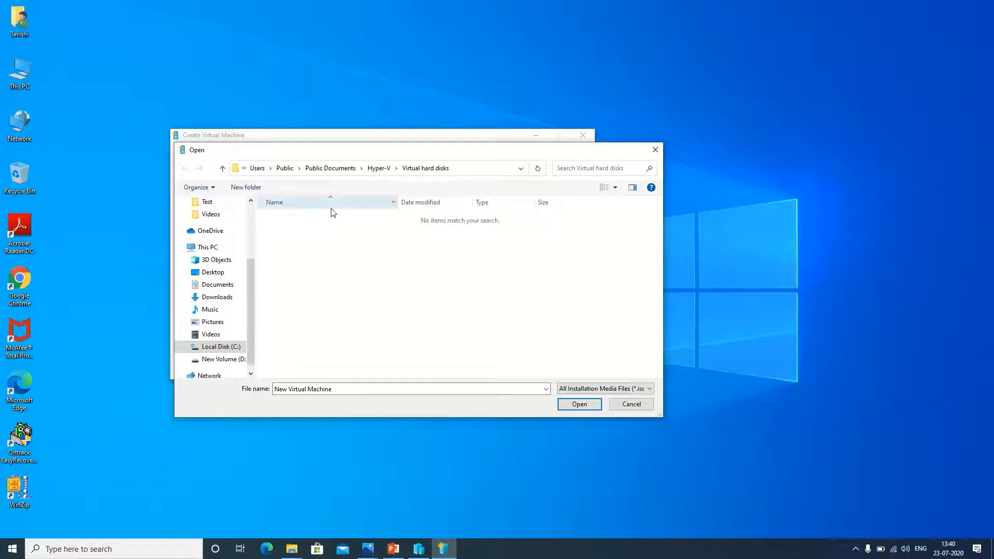
- Use the Windows 10 image from the Images folder on Local Disk (C:) as the virtual machine's installation source
{"action": "left_click", "coordinate": [221, 347]}
{"action": "double_click", "coordinate": [303, 242]}
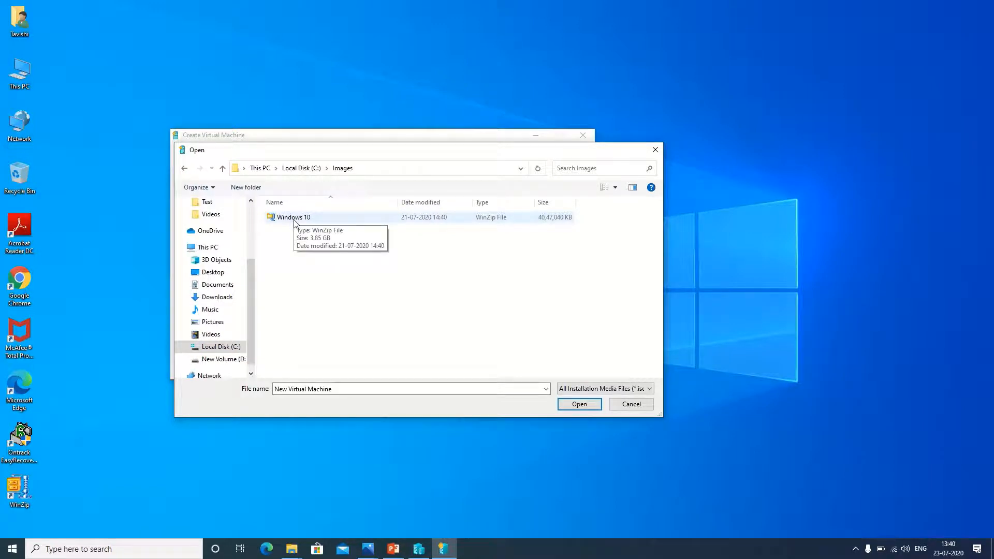
{"action": "left_click", "coordinate": [295, 220]}
{"action": "left_click", "coordinate": [581, 406]}
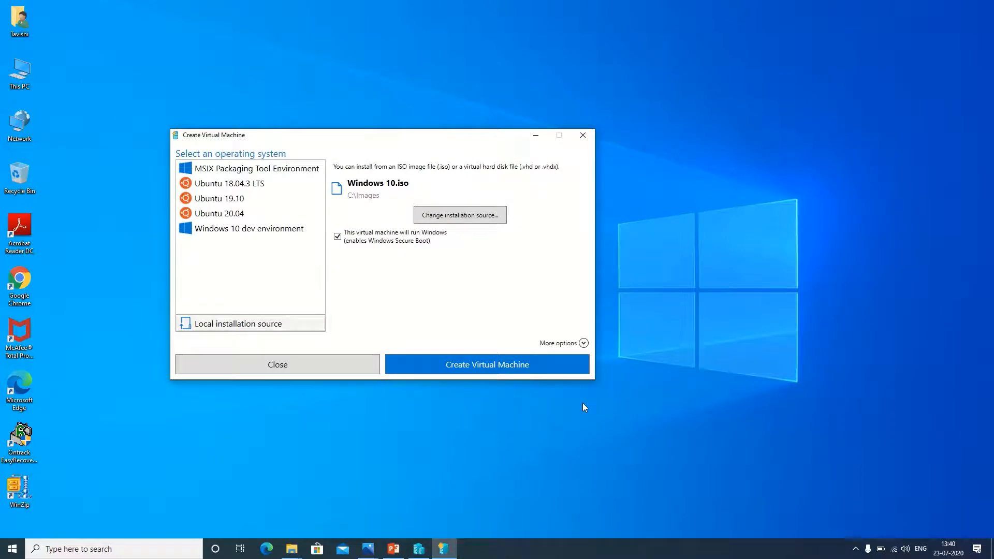
- Name the virtual machine Windows 10 under the additional options and create it on the Default Switch network
{"action": "left_click", "coordinate": [584, 343]}
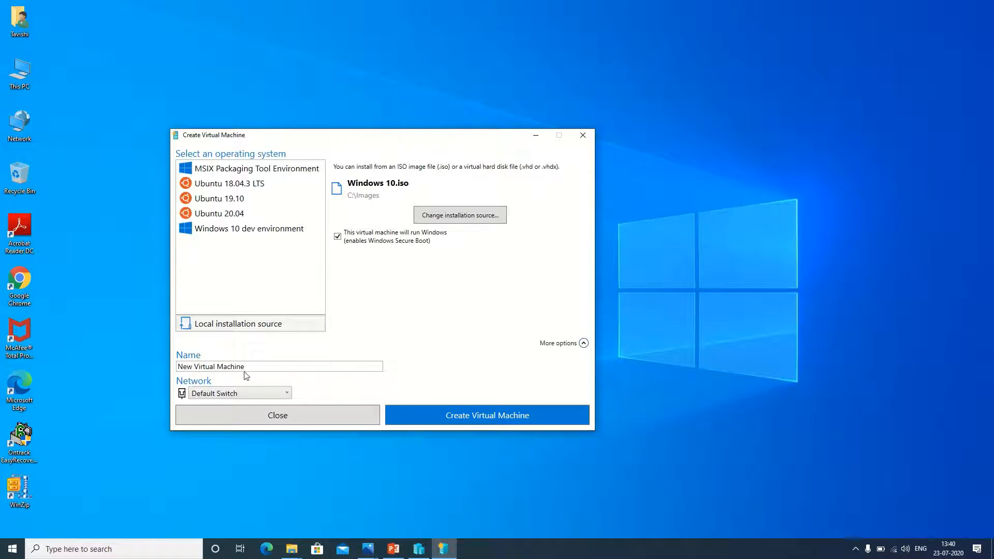
{"action": "left_click_drag", "start_coordinate": [245, 367], "coordinate": [150, 365]}
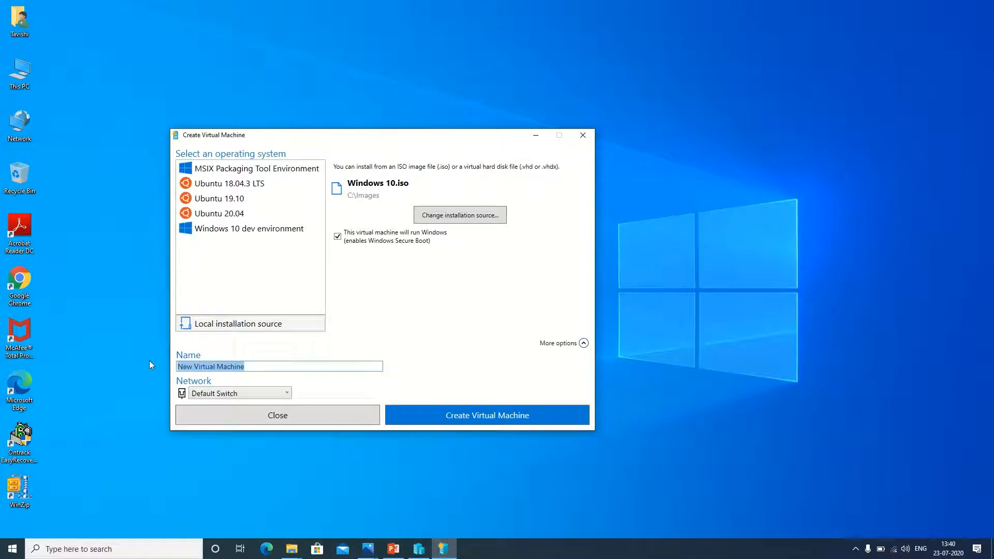
{"action": "type", "text": "Windows 10"}
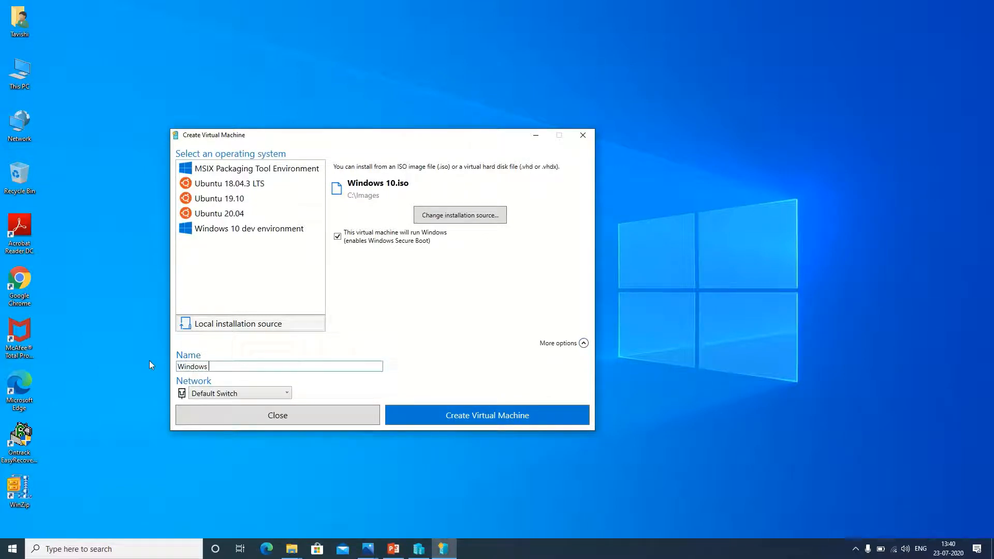
{"action": "left_click", "coordinate": [477, 419]}
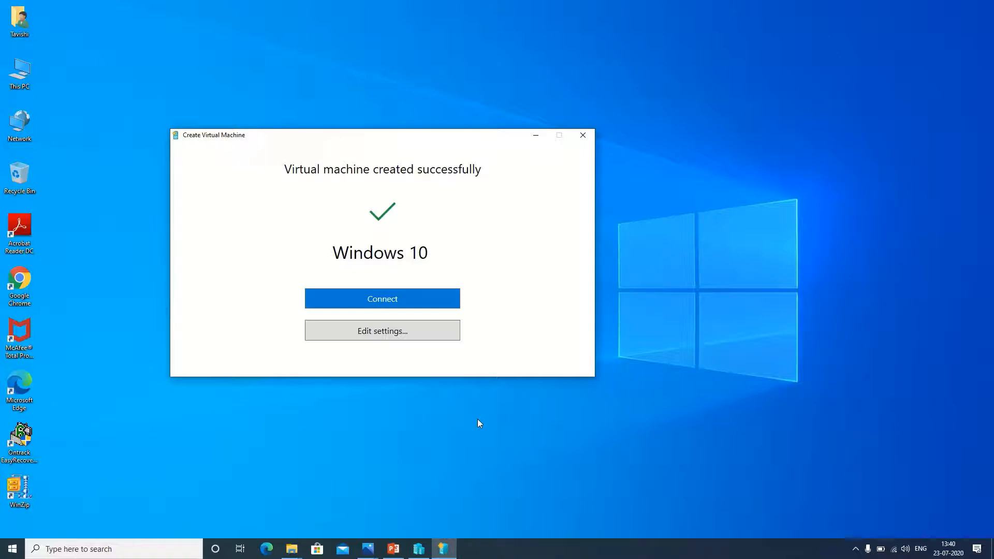
- Enable virtual LAN identification with VLAN ID 2 on the network adapter, check the memory settings, and save the virtual machine's settings
{"action": "left_click", "coordinate": [343, 335]}
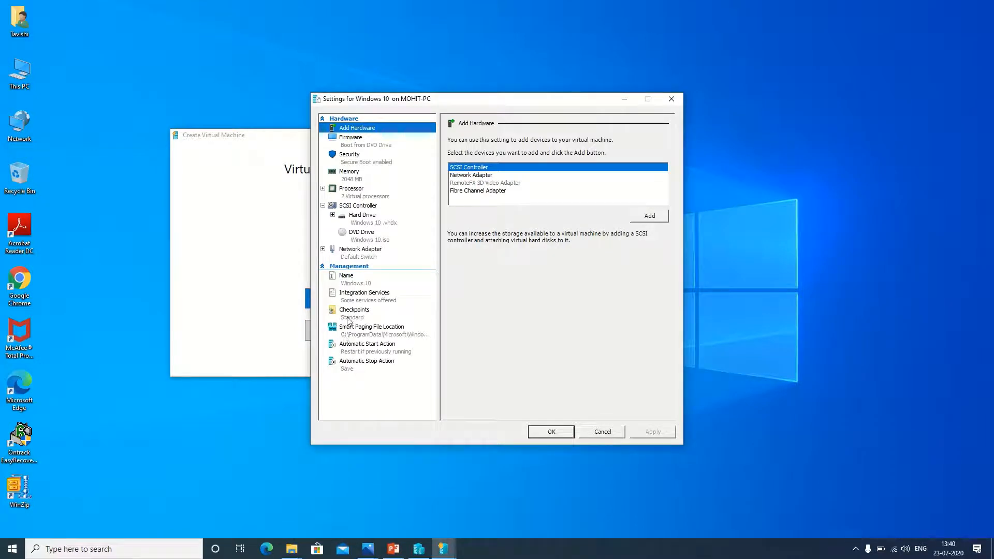
{"action": "left_click", "coordinate": [357, 295]}
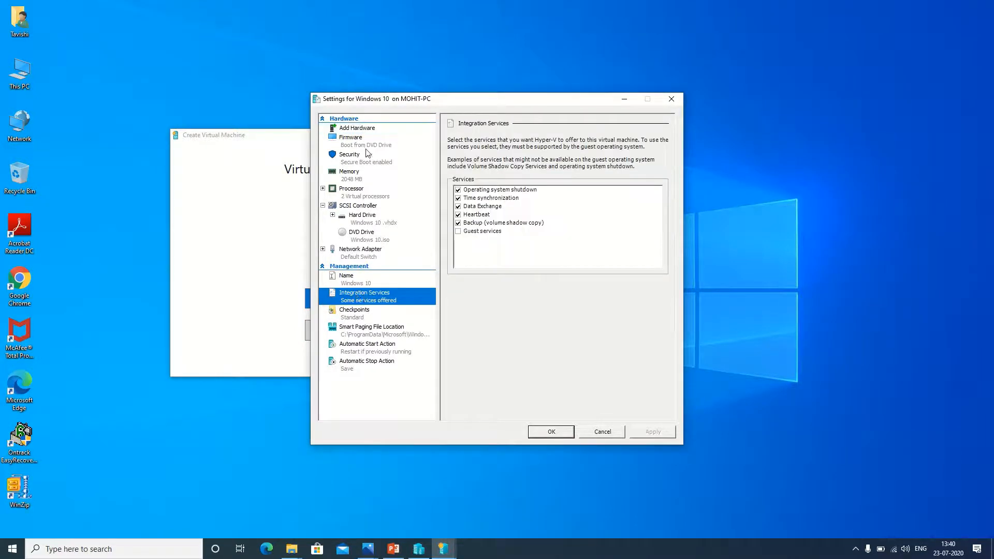
{"action": "left_click", "coordinate": [372, 255]}
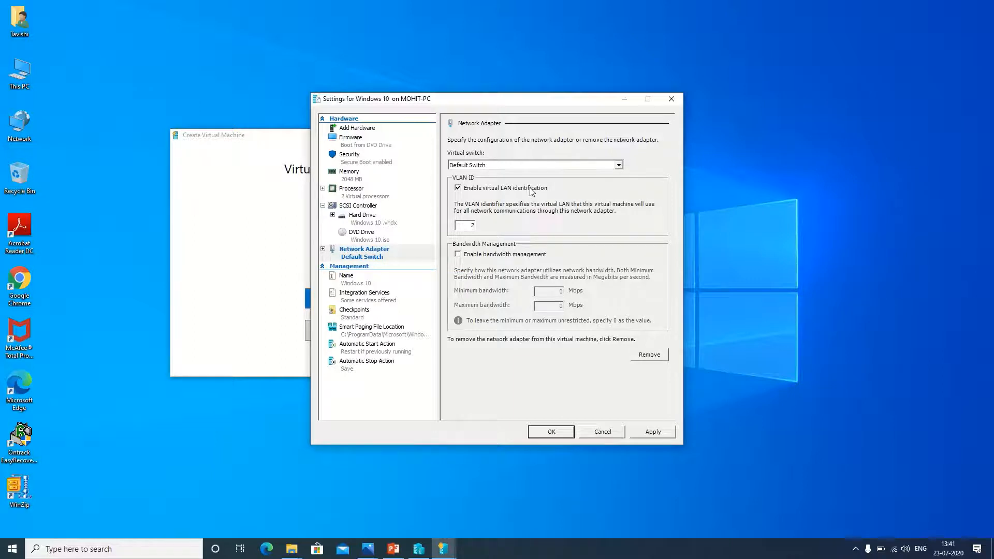
{"action": "left_click", "coordinate": [521, 167]}
{"action": "left_click", "coordinate": [522, 172]}
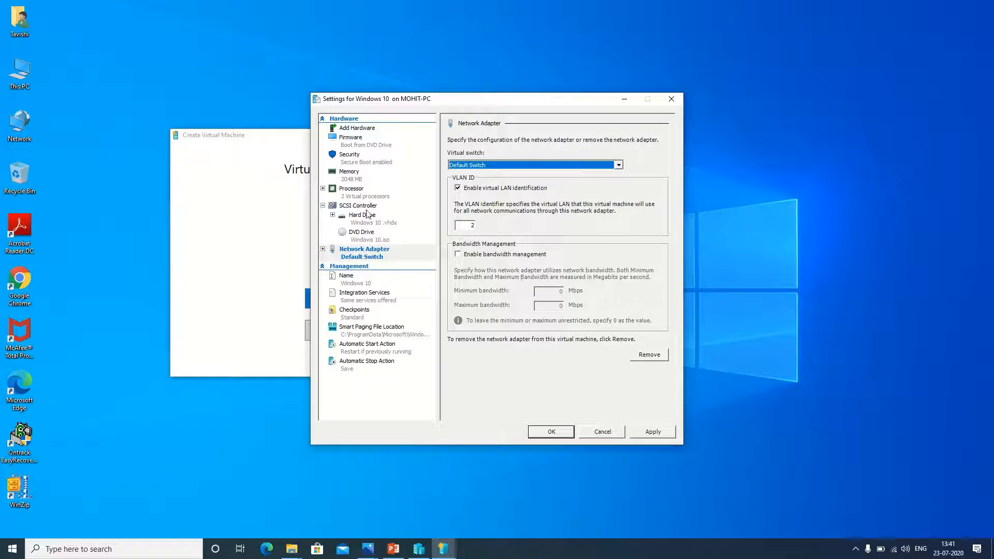
{"action": "left_click", "coordinate": [347, 176]}
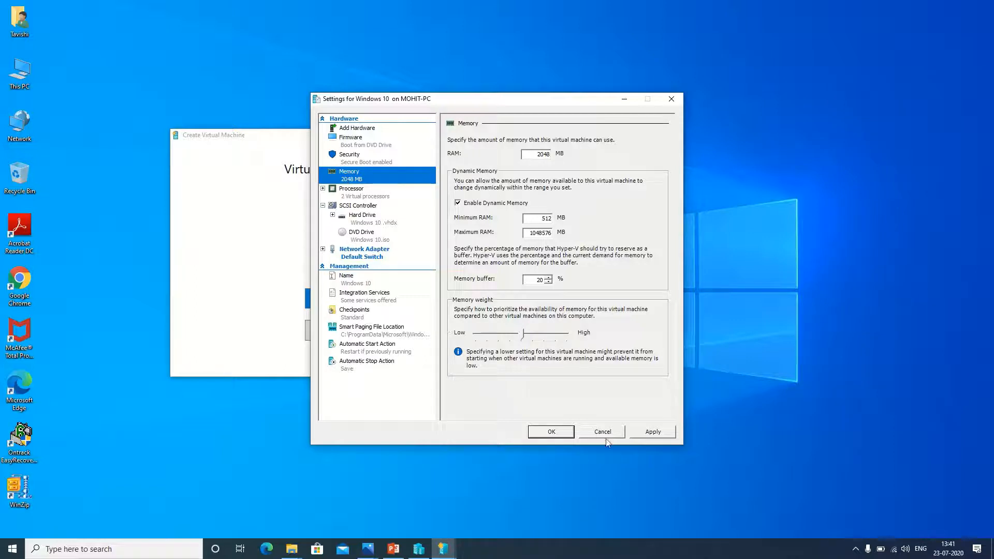
{"action": "left_click", "coordinate": [654, 433]}
{"action": "left_click", "coordinate": [560, 433]}
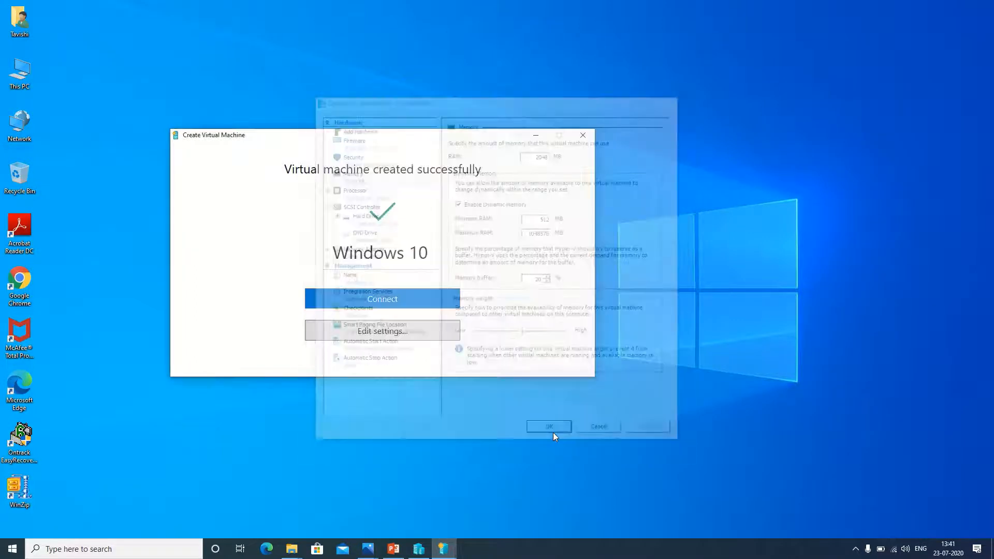
- Connect to the new virtual machine, view the boot menu picture in Photos, and return to the connection window
{"action": "left_click", "coordinate": [429, 305]}
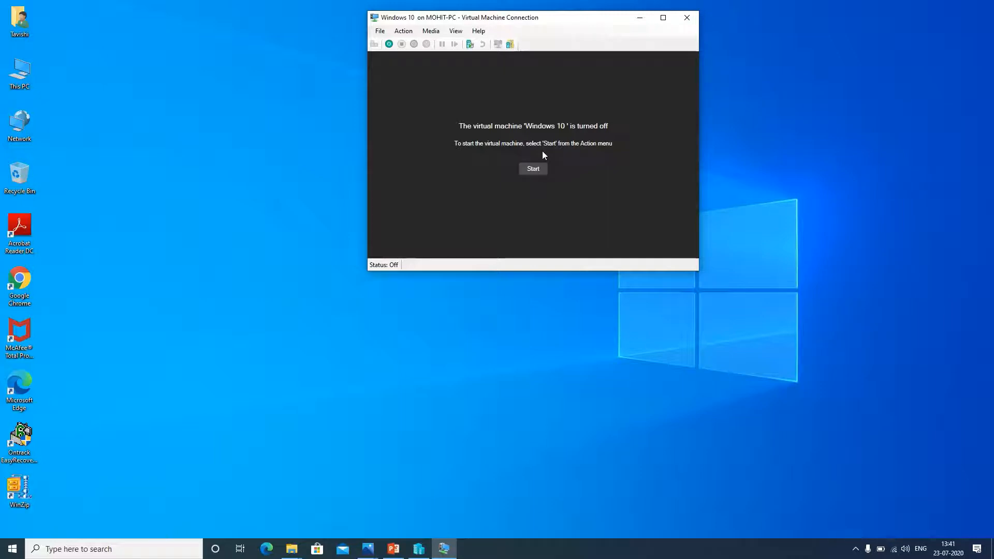
{"action": "left_click", "coordinate": [373, 549]}
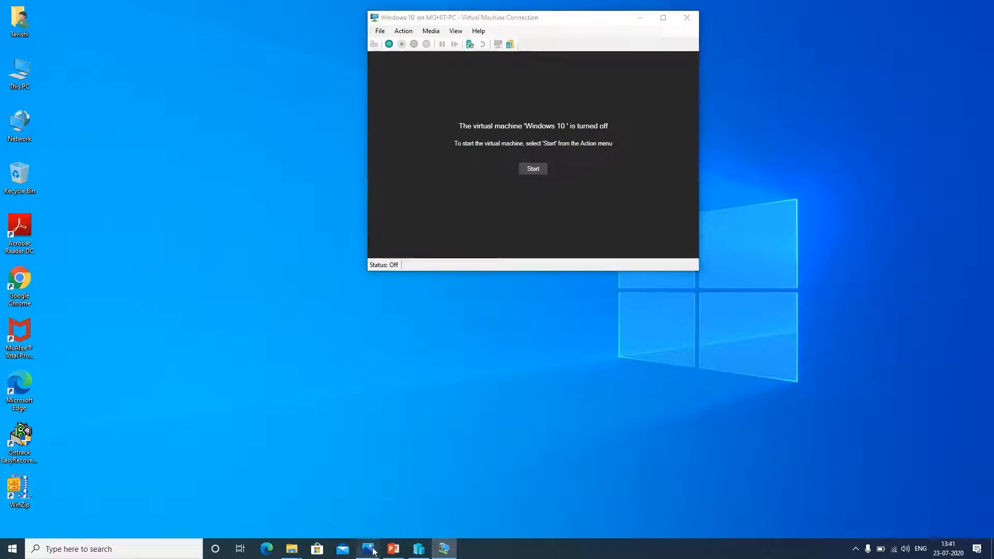
{"action": "left_click", "coordinate": [482, 491]}
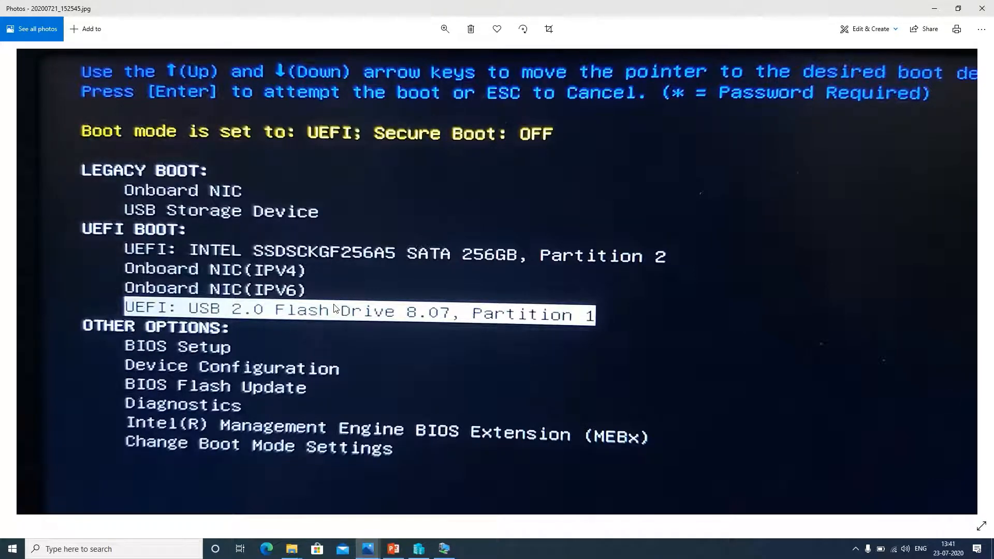
{"action": "key", "text": "alt+Tab"}
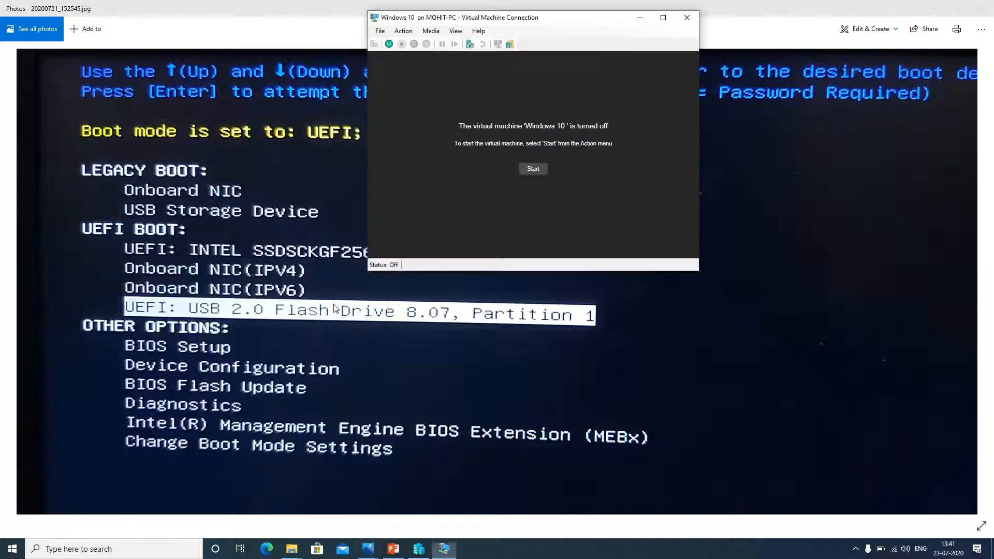
- Start the virtual machine, minimize Photos, boot from the installation DVD and show the connection in full screen
{"action": "left_click", "coordinate": [533, 169]}
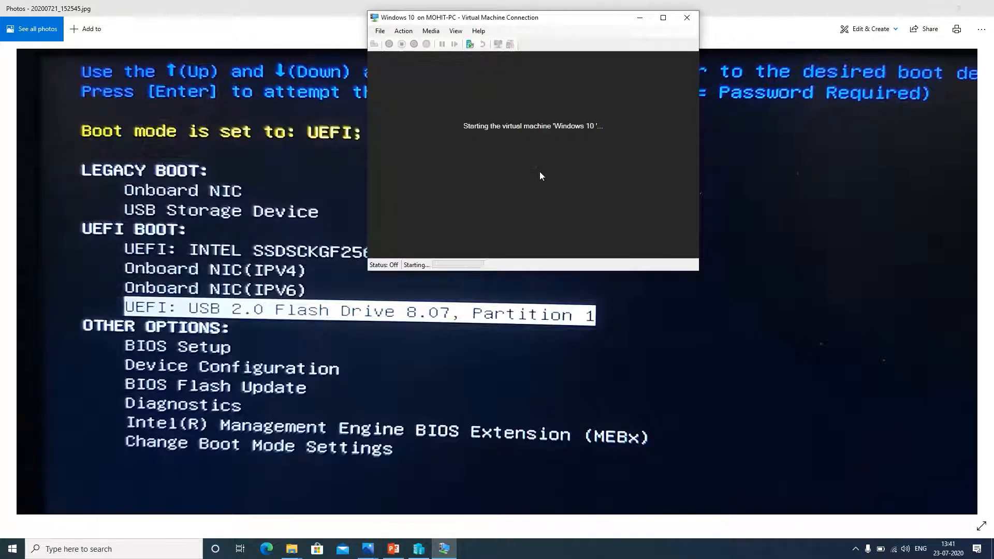
{"action": "key", "text": "alt+Tab"}
{"action": "left_click", "coordinate": [936, 9]}
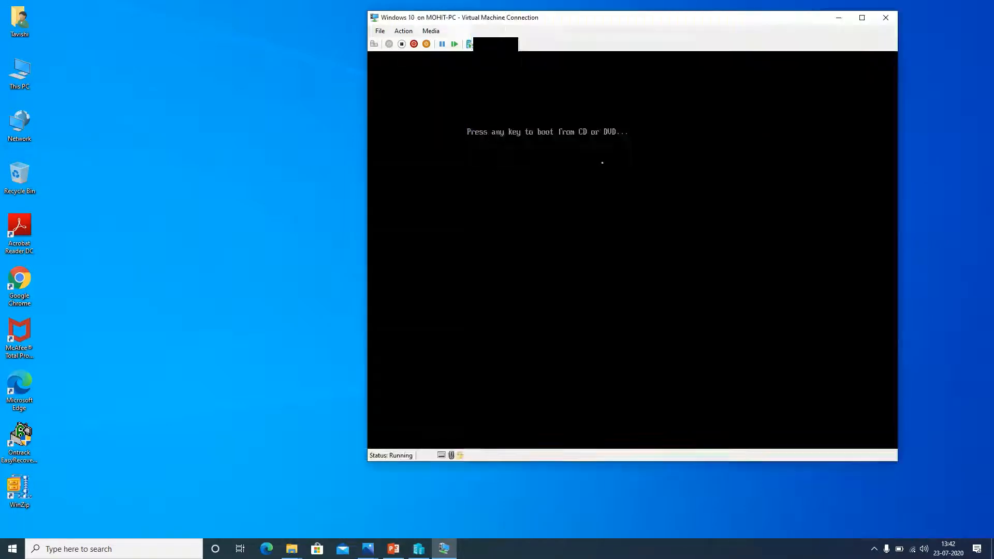
{"action": "key", "text": "Return"}
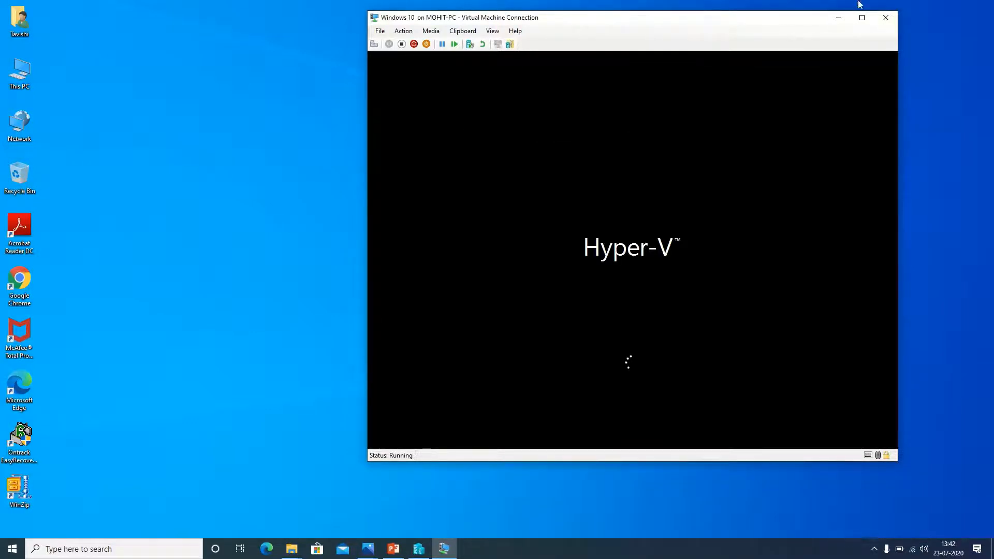
{"action": "left_click", "coordinate": [861, 18]}
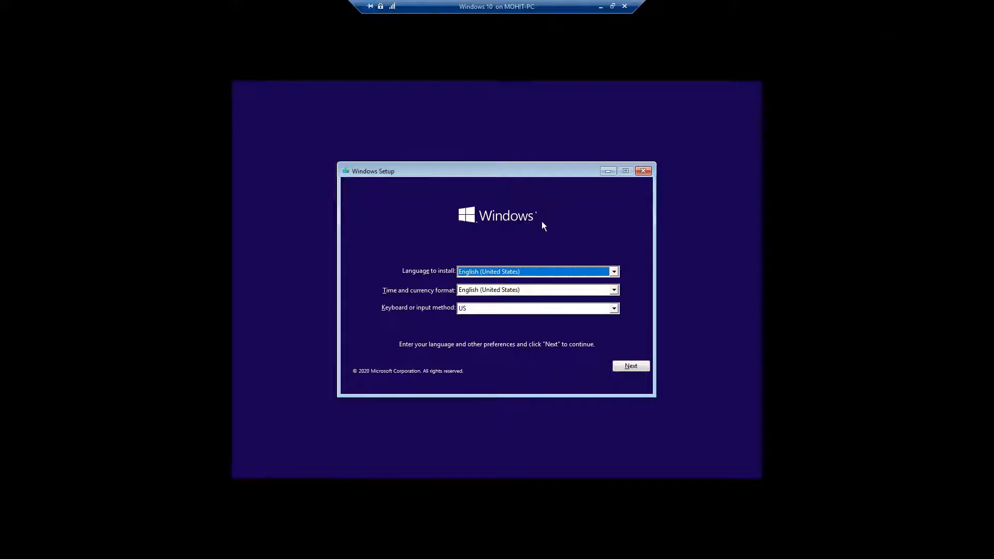
- Keep English (United States) for language and time format and the US keyboard in Windows Setup, and continue
{"action": "left_click", "coordinate": [481, 273]}
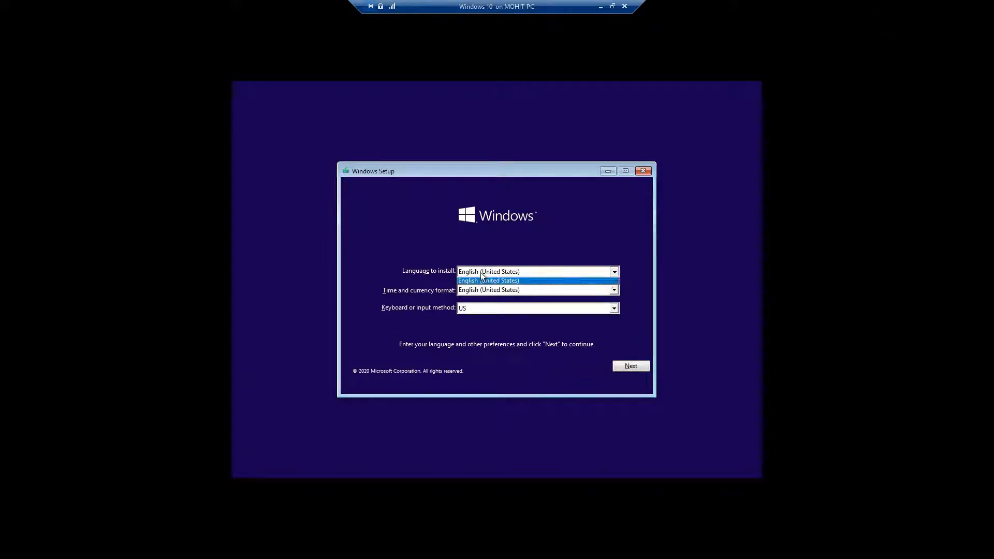
{"action": "left_click", "coordinate": [480, 272]}
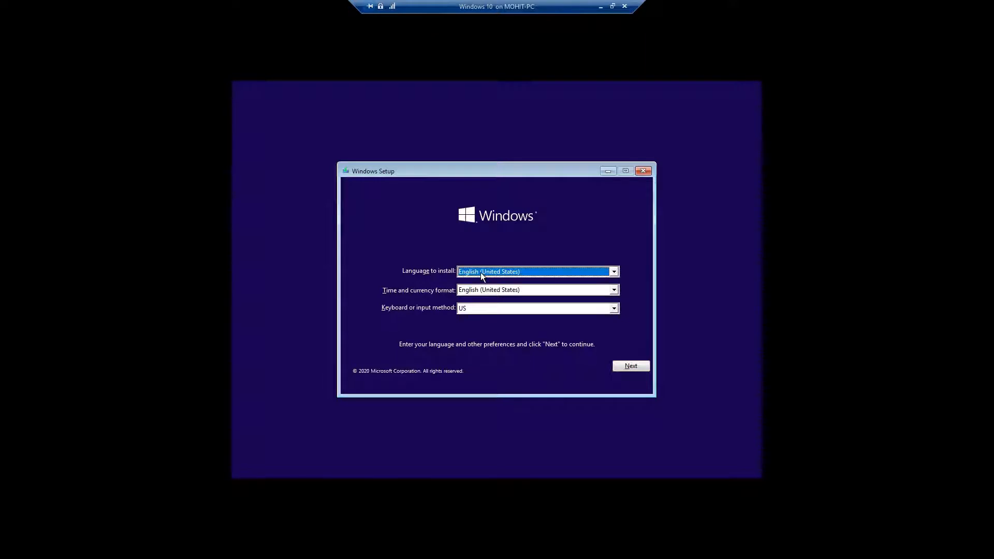
{"action": "left_click", "coordinate": [475, 291]}
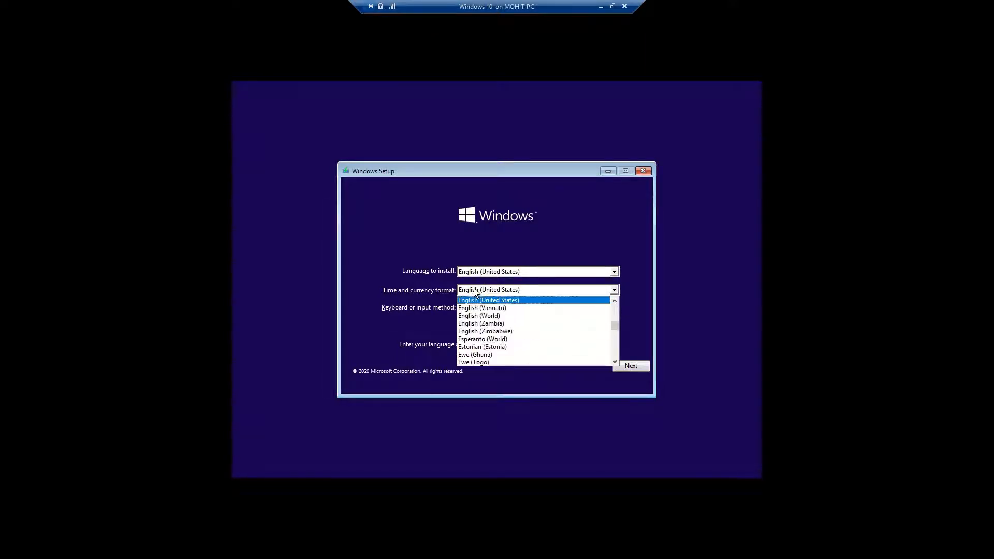
{"action": "left_click", "coordinate": [476, 291]}
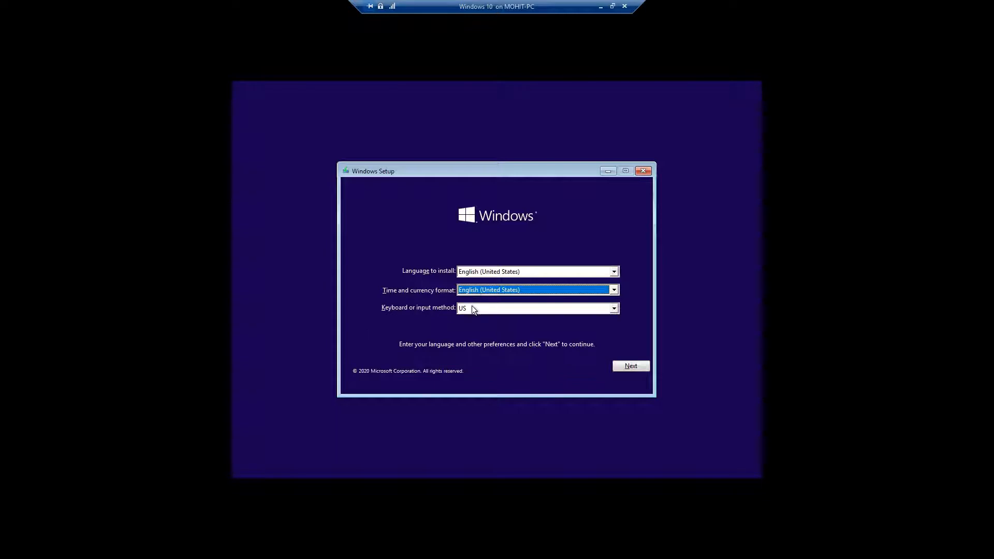
{"action": "left_click", "coordinate": [472, 308]}
{"action": "left_click", "coordinate": [472, 309]}
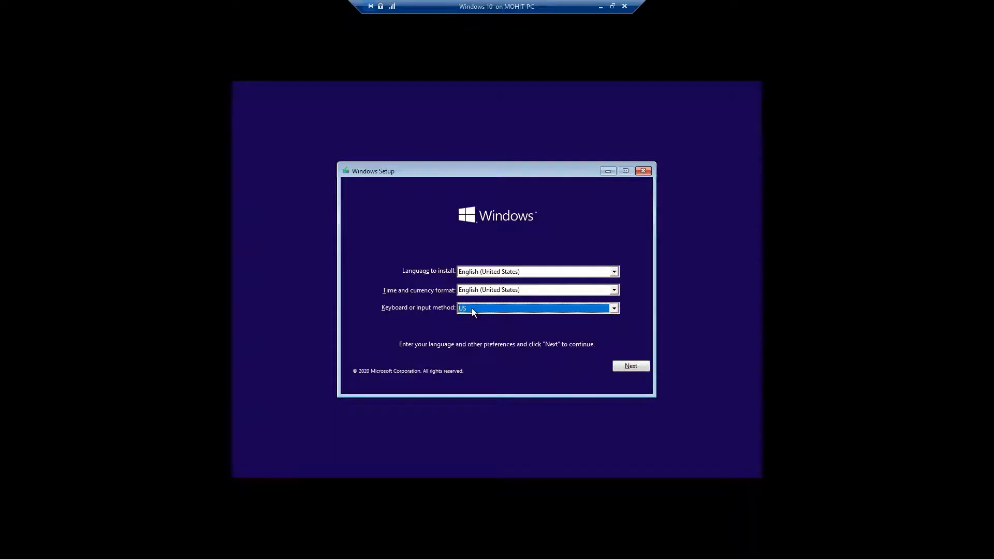
{"action": "left_click", "coordinate": [640, 367]}
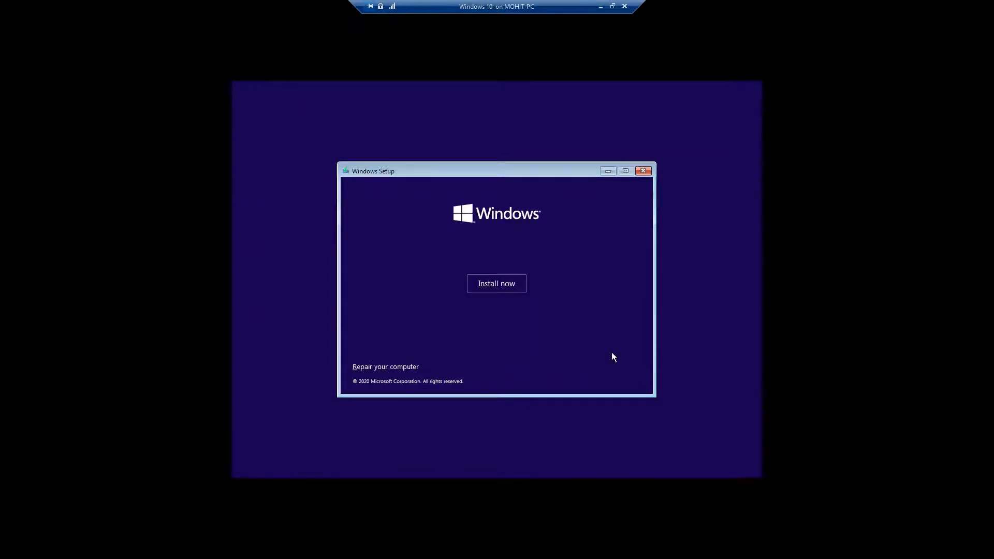
- Try to install Windows 10 Pro without a product key and return to the setup start screen
{"action": "left_click", "coordinate": [517, 290]}
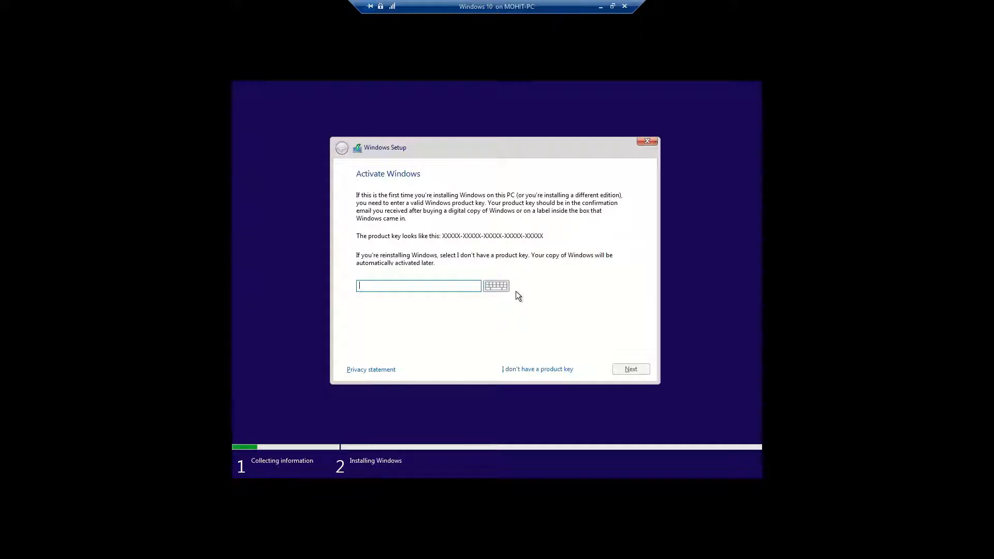
{"action": "left_click", "coordinate": [518, 369]}
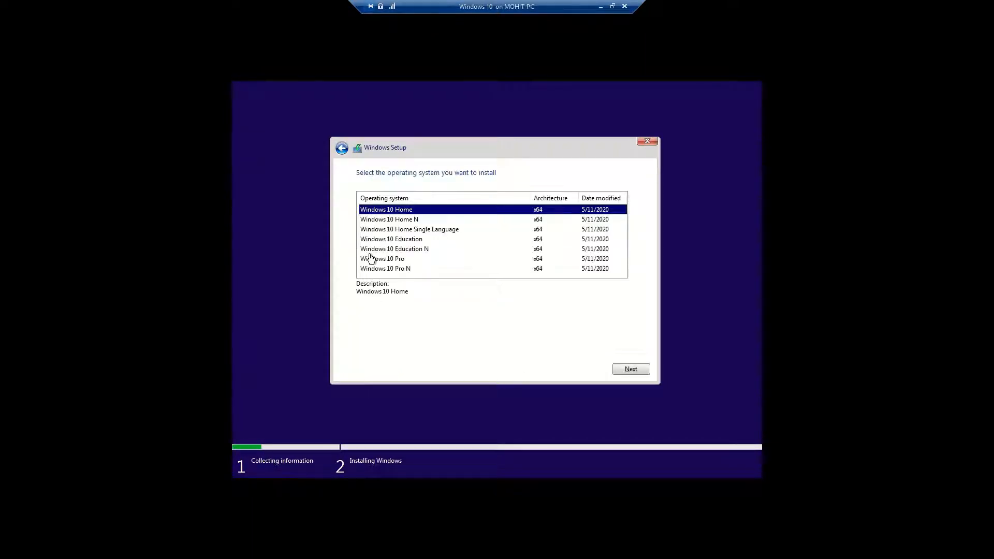
{"action": "left_click", "coordinate": [397, 260]}
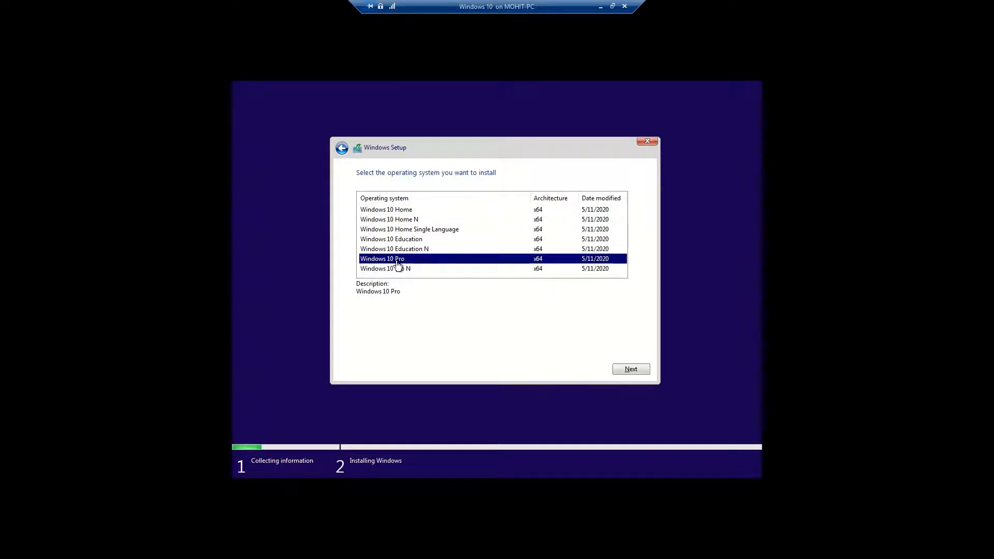
{"action": "left_click", "coordinate": [639, 370]}
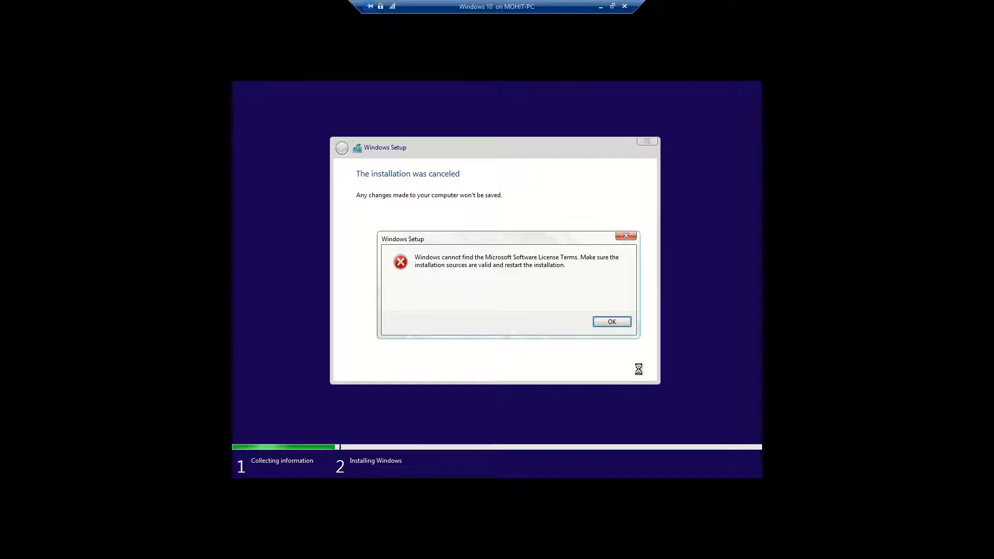
{"action": "left_click", "coordinate": [608, 324]}
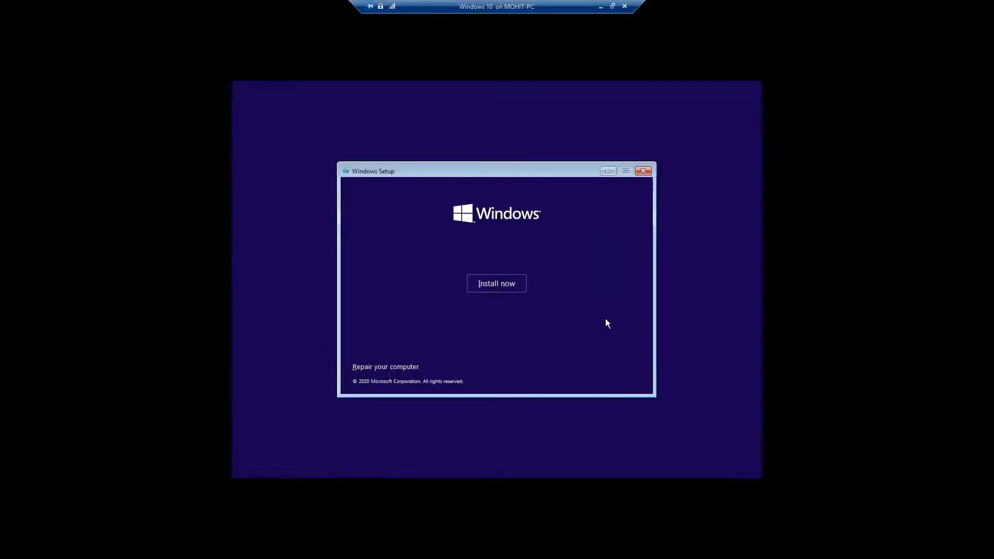
- Restart the installation, skip the product key again and proceed with the Windows 10 Pro edition
{"action": "left_click", "coordinate": [492, 283]}
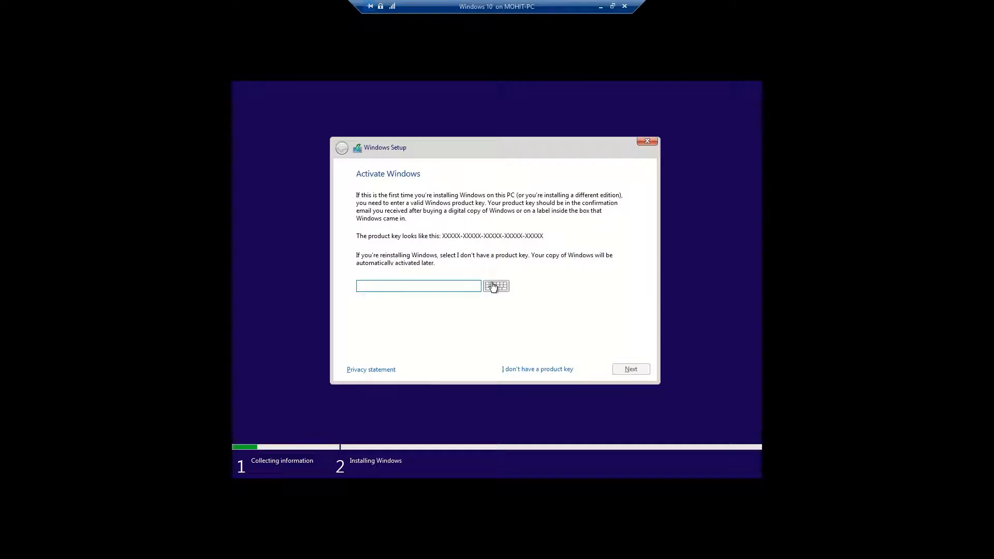
{"action": "left_click", "coordinate": [536, 369]}
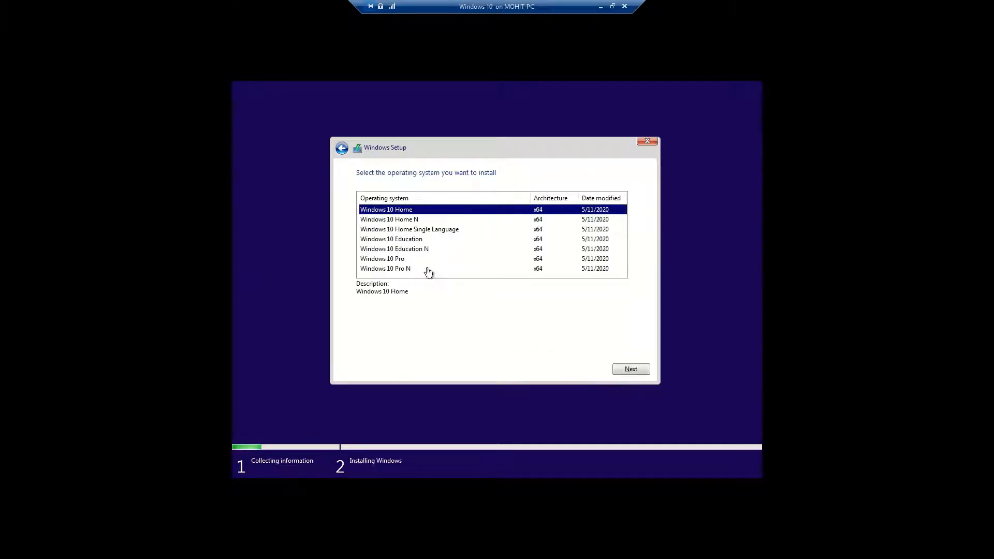
{"action": "left_click", "coordinate": [395, 260]}
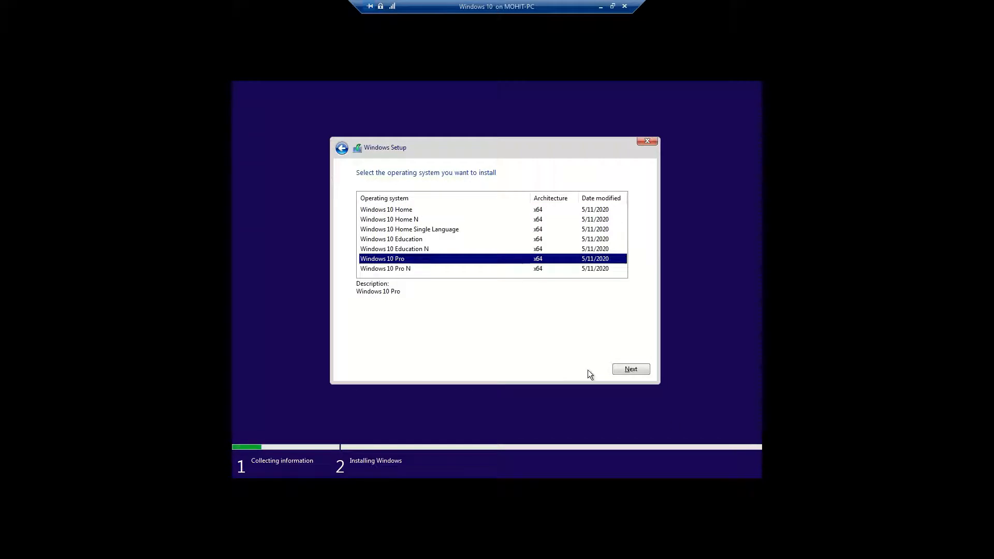
{"action": "left_click", "coordinate": [633, 372]}
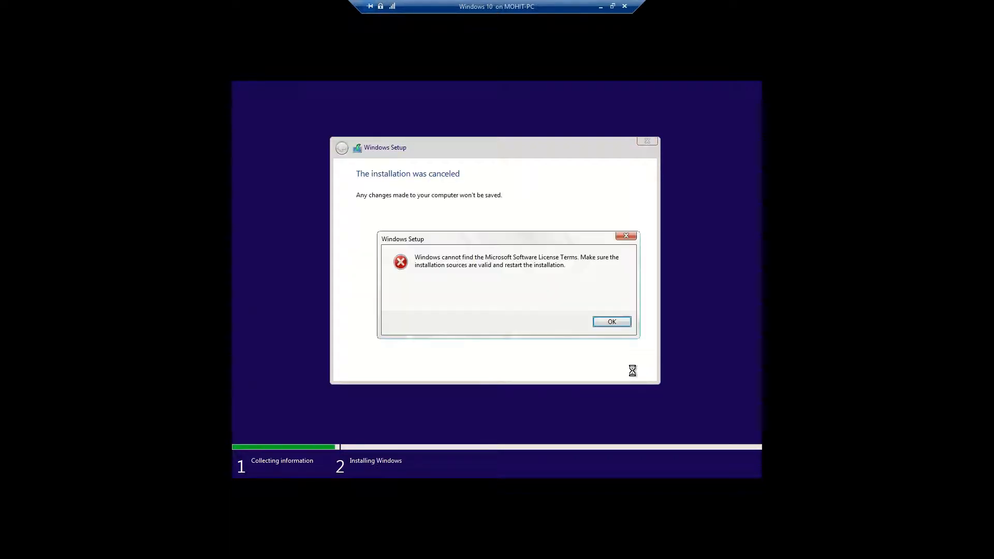
- Dismiss the license terms error and start the Windows installation again from the setup start screen
{"action": "left_click", "coordinate": [619, 321]}
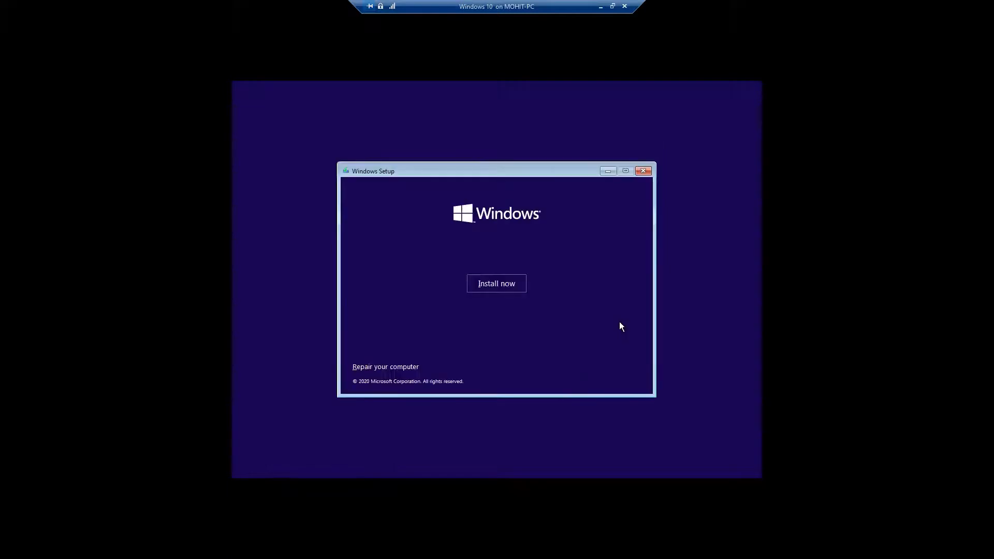
{"action": "left_click", "coordinate": [483, 283]}
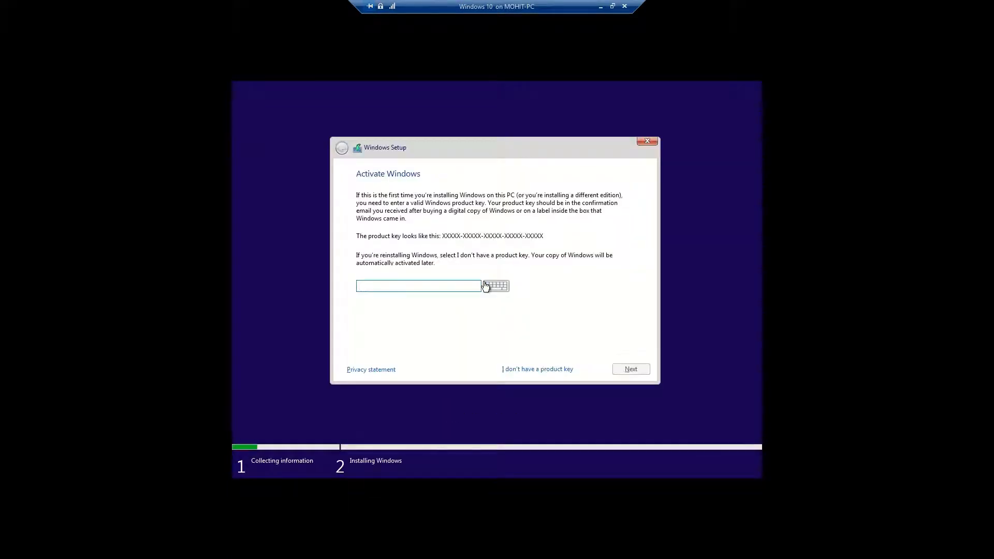
{"action": "mouse_move", "coordinate": [436, 4]}
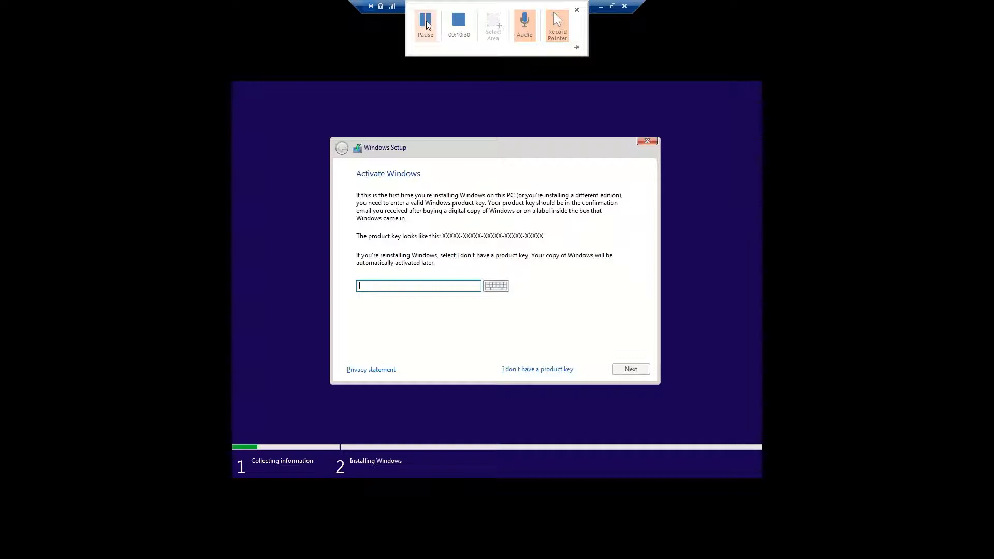
{"action": "left_click", "coordinate": [425, 23]}
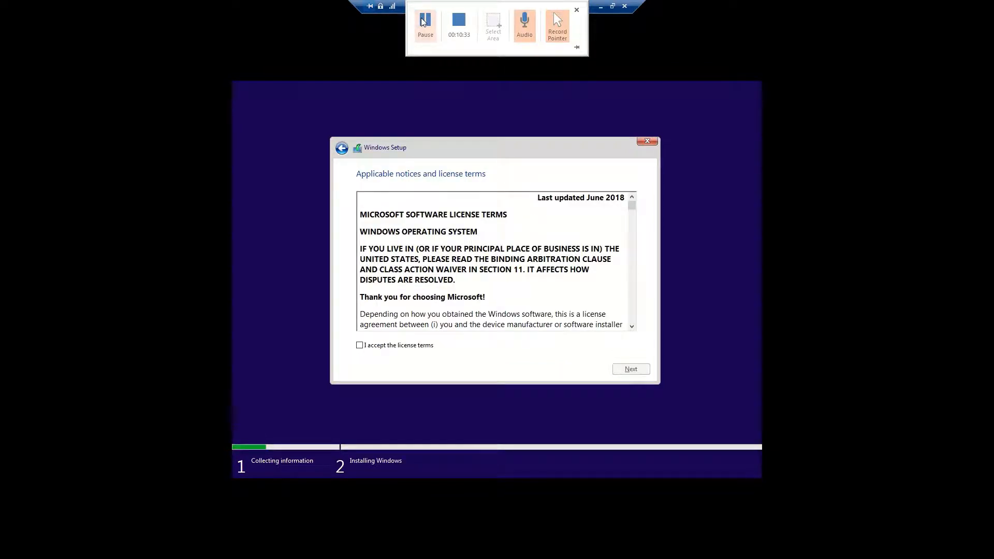
- Accept the Microsoft license terms and choose the custom installation that installs Windows only
{"action": "left_click", "coordinate": [377, 344]}
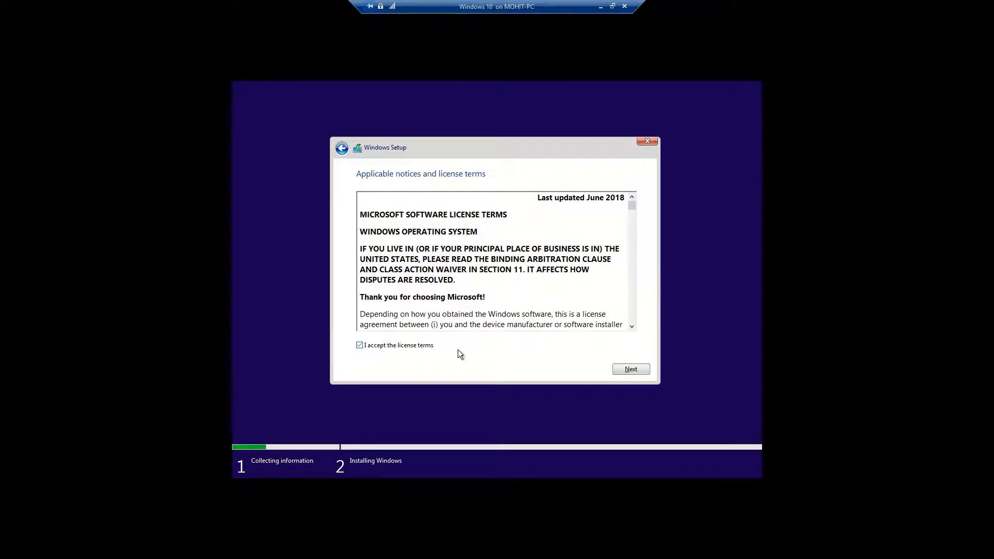
{"action": "left_click", "coordinate": [621, 370]}
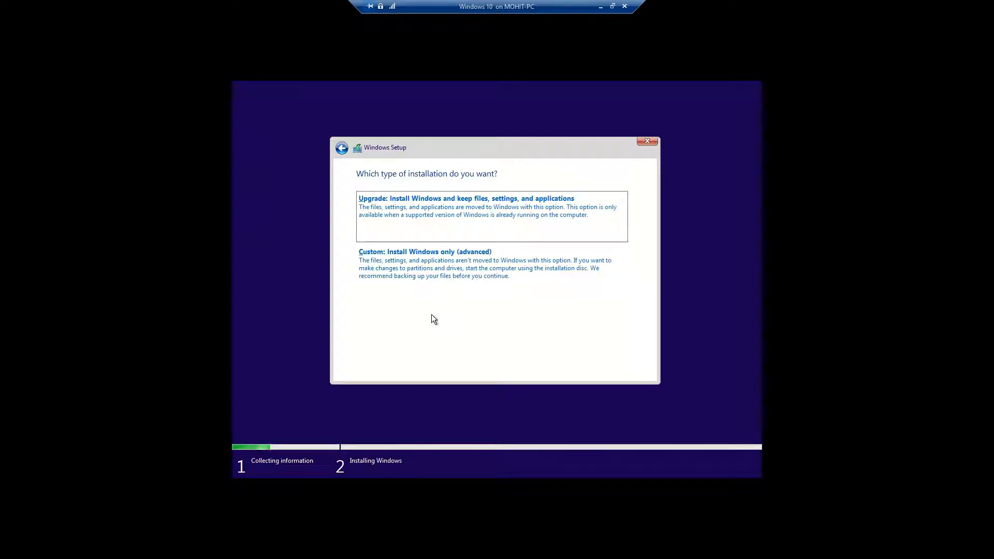
{"action": "left_click", "coordinate": [416, 266]}
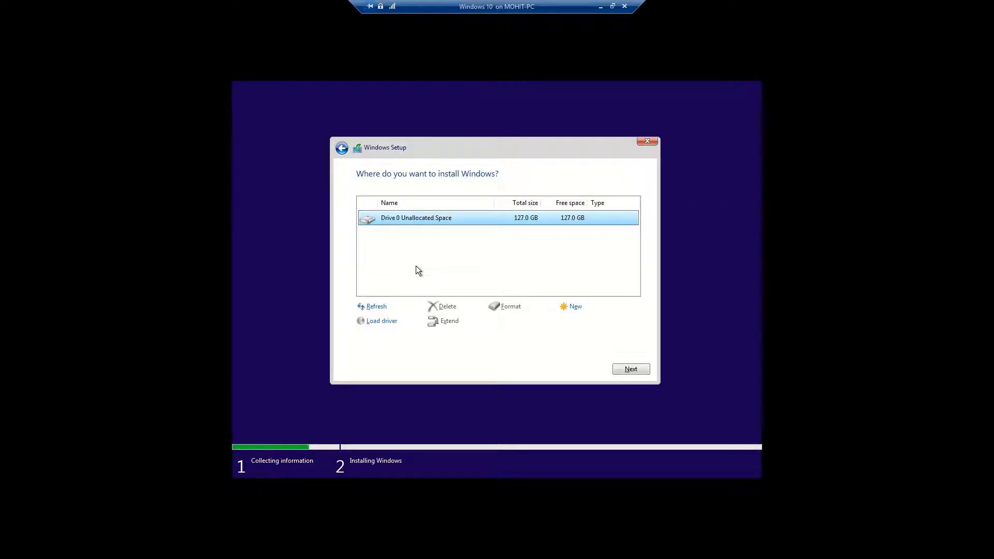
- Create a 50000 MB partition in Drive 0's unallocated space and allow the additional system partitions
{"action": "left_click", "coordinate": [572, 307]}
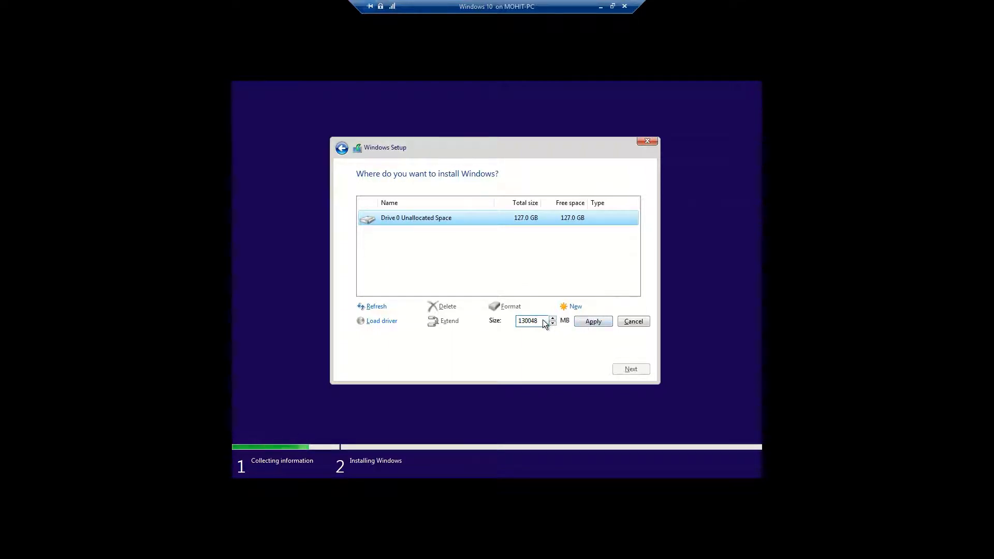
{"action": "left_click_drag", "start_coordinate": [542, 319], "coordinate": [477, 335]}
{"action": "type", "text": "50000"}
{"action": "left_click", "coordinate": [594, 321]}
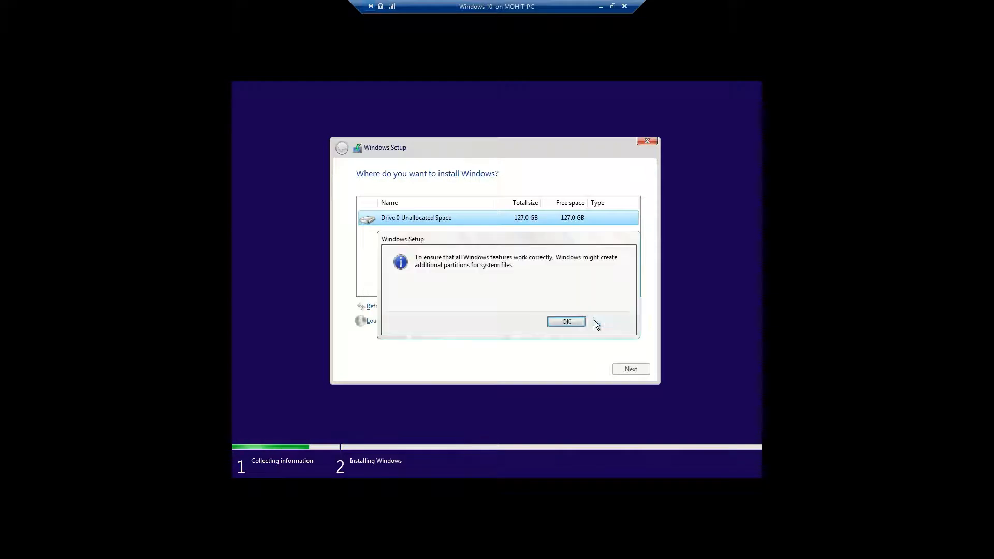
{"action": "left_click", "coordinate": [559, 321]}
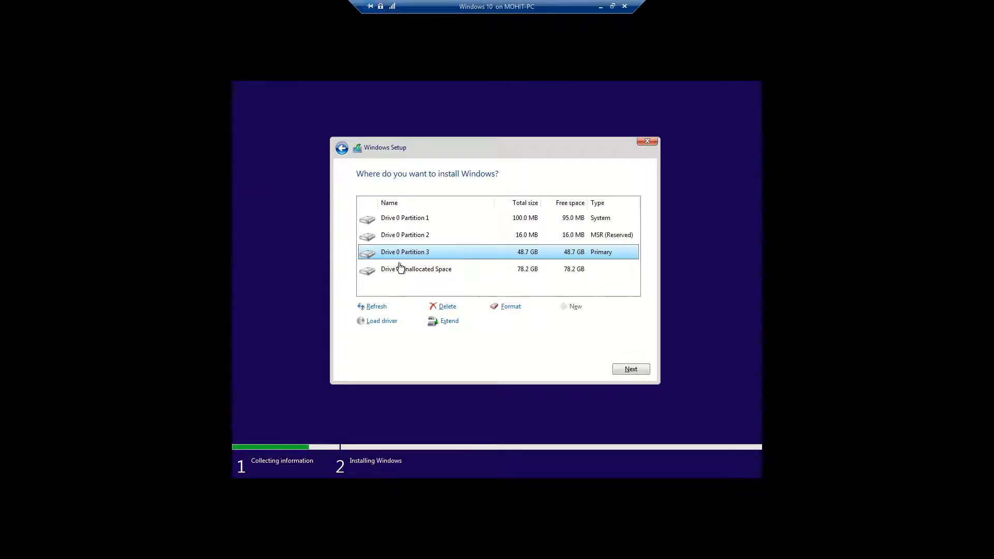
- Delete partitions 3, 2 and 1 of Drive 0, confirming each deletion
{"action": "left_click", "coordinate": [444, 306]}
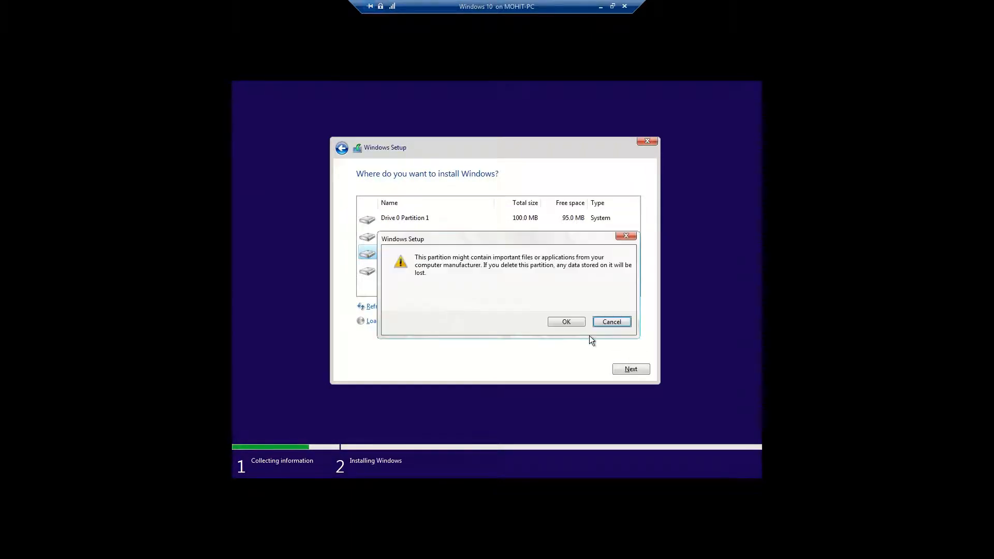
{"action": "left_click", "coordinate": [563, 322]}
{"action": "left_click", "coordinate": [414, 234]}
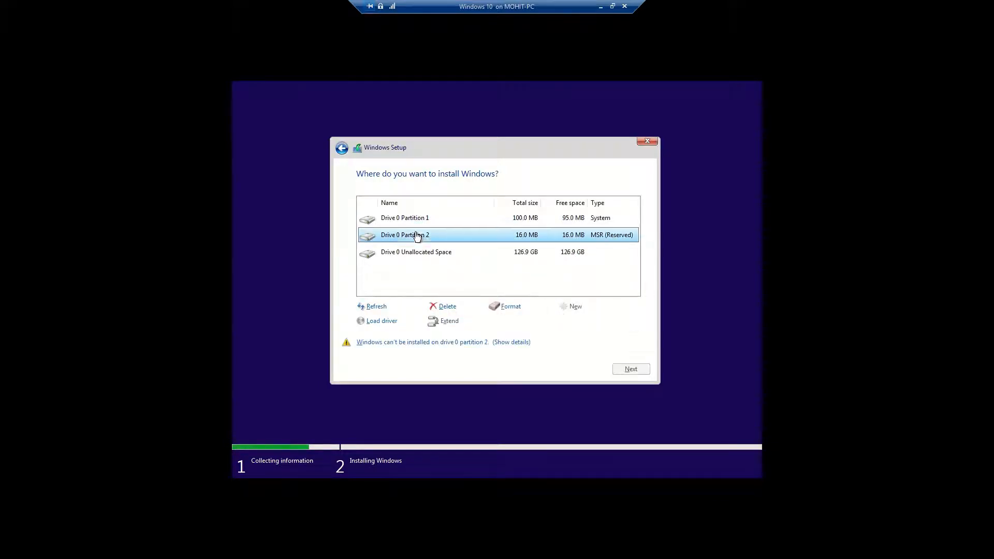
{"action": "left_click", "coordinate": [442, 308]}
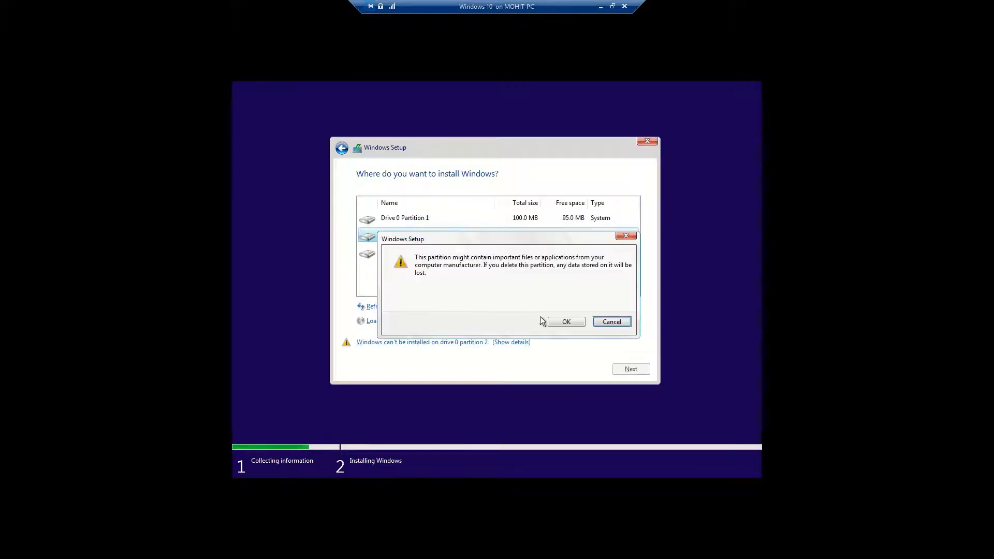
{"action": "left_click", "coordinate": [555, 322]}
{"action": "left_click", "coordinate": [443, 219]}
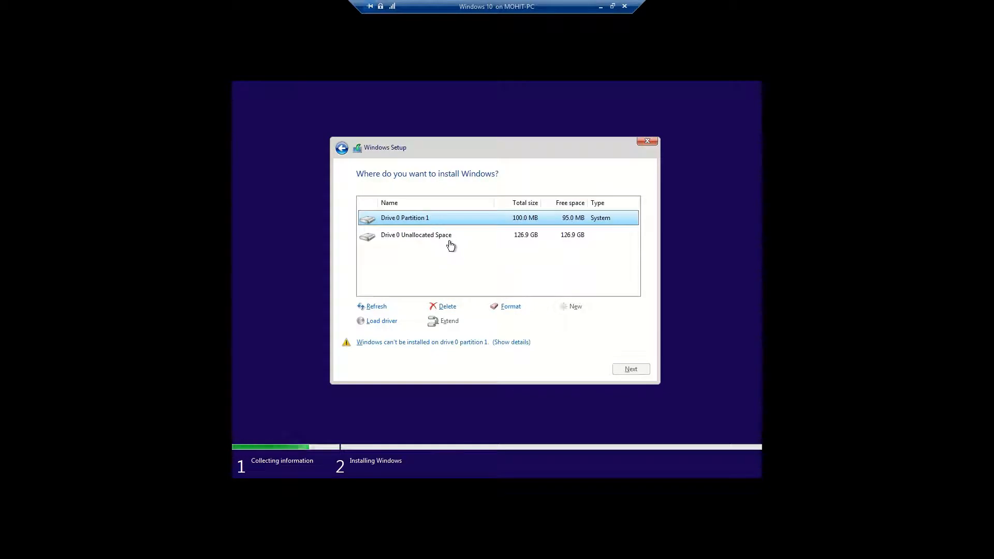
{"action": "left_click", "coordinate": [445, 306]}
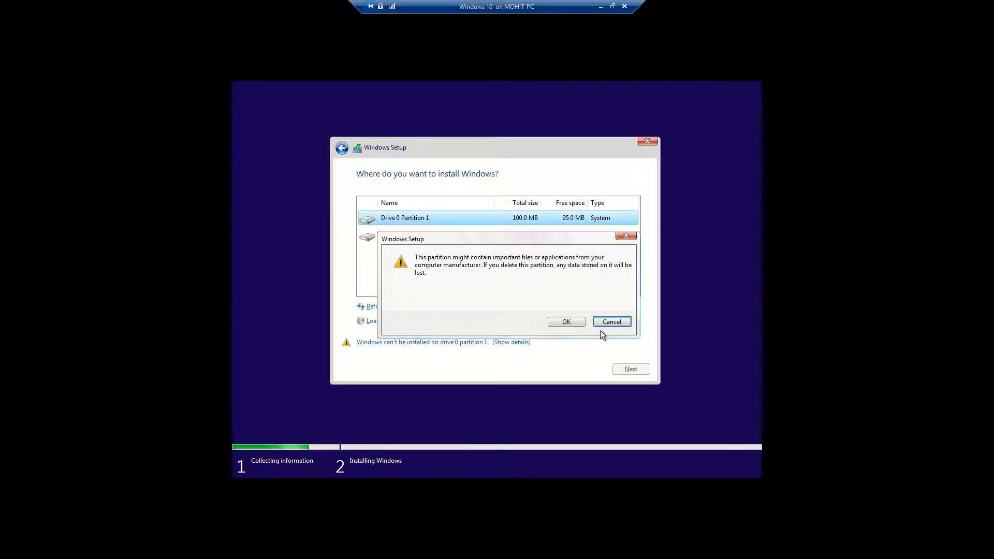
{"action": "left_click", "coordinate": [566, 320]}
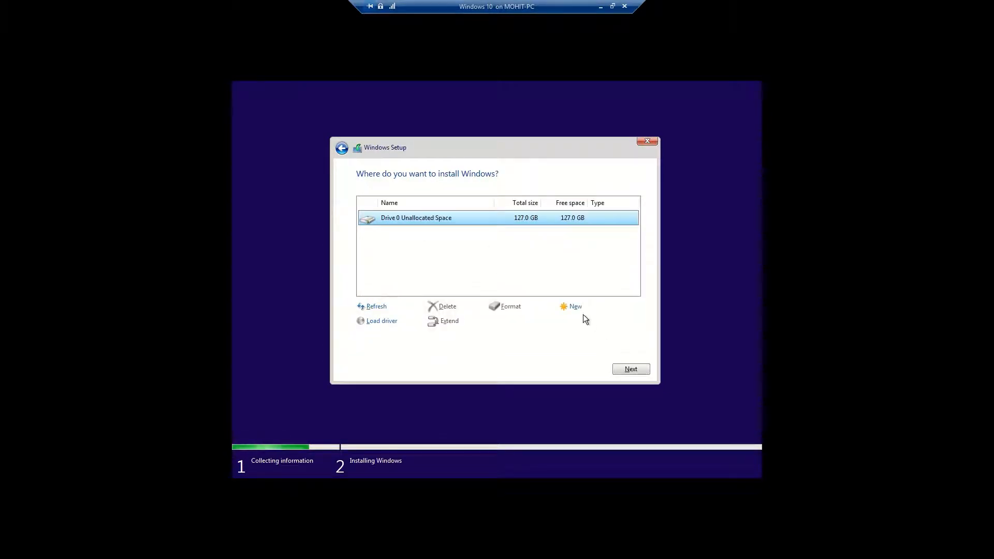
- Create a partition of 130047 MB from Drive 0's entire unallocated space and install Windows on the primary partition
{"action": "left_click", "coordinate": [576, 310]}
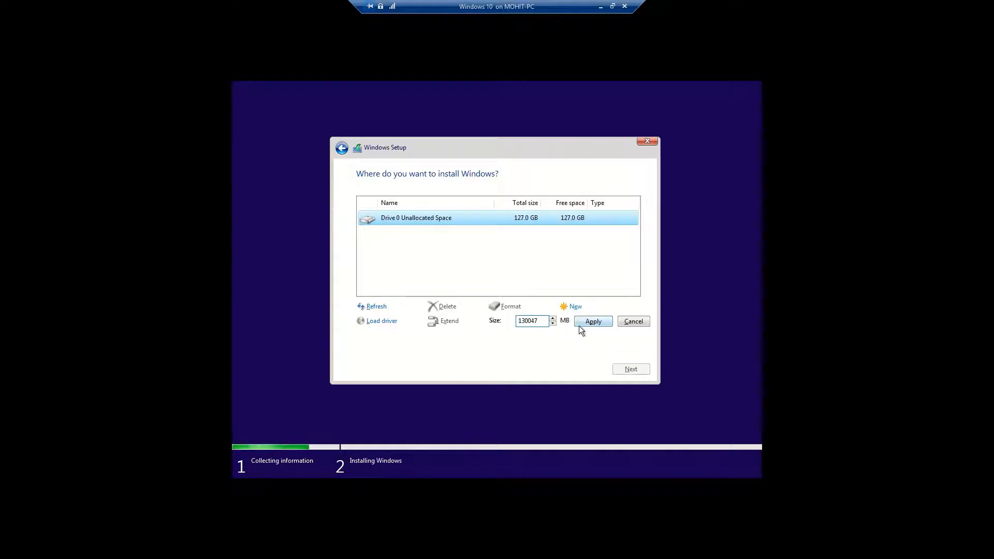
{"action": "left_click", "coordinate": [580, 320]}
{"action": "left_click", "coordinate": [580, 324]}
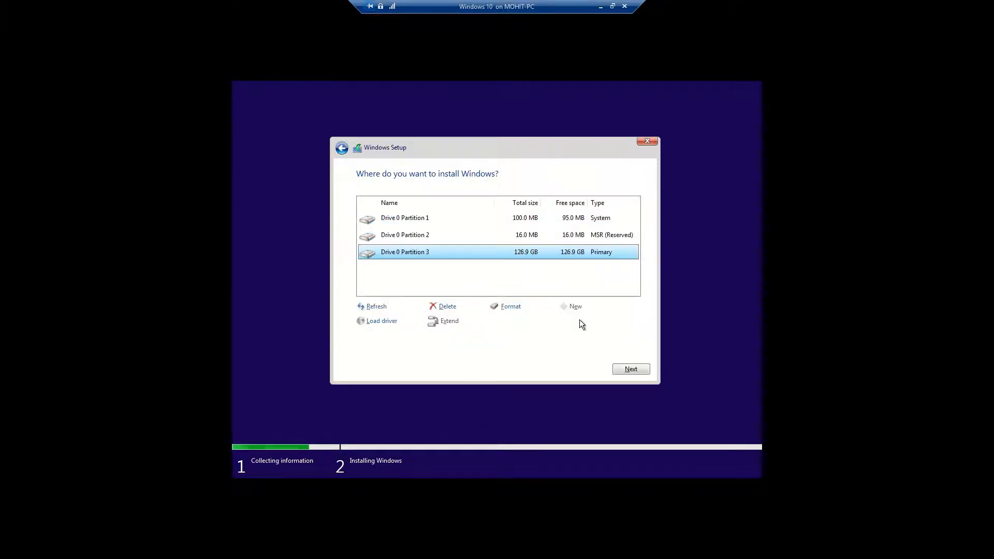
{"action": "left_click", "coordinate": [631, 369]}
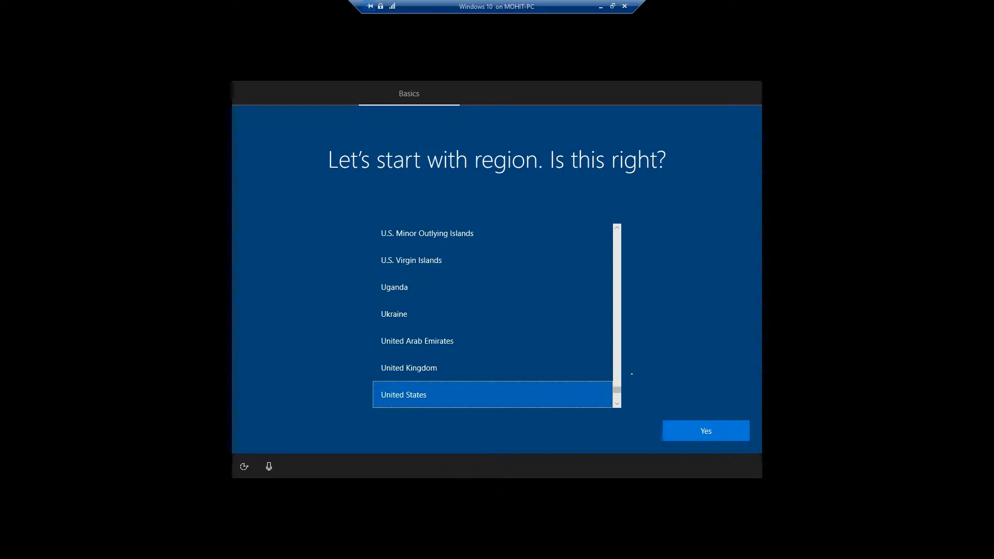
- Set the region to India and confirm it
{"action": "left_click", "coordinate": [521, 275]}
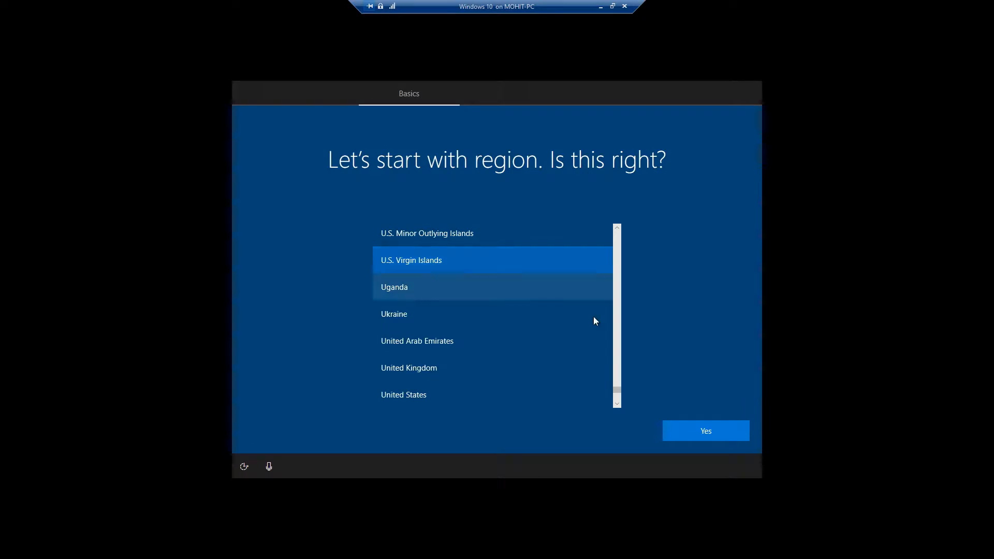
{"action": "left_click_drag", "start_coordinate": [616, 389], "coordinate": [609, 297]}
{"action": "left_click", "coordinate": [412, 363]}
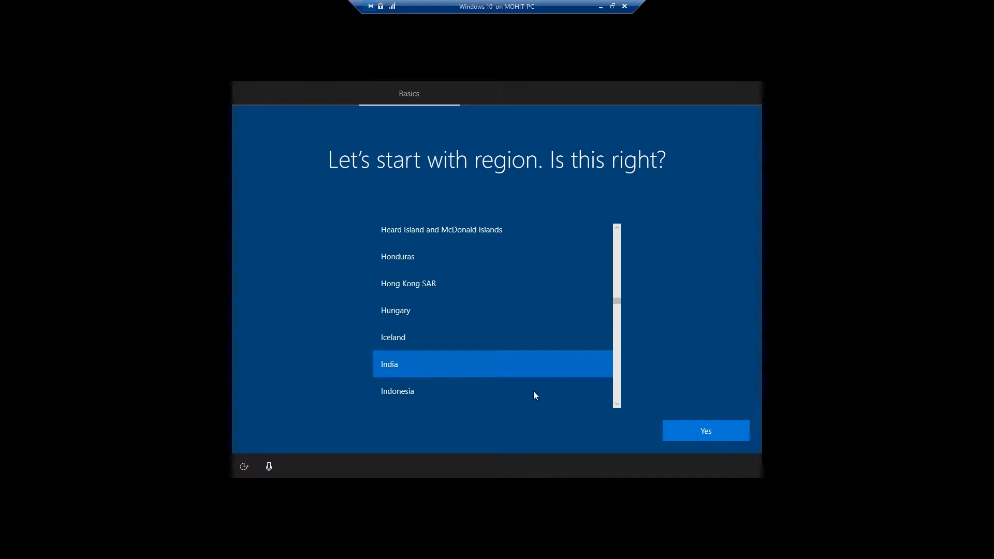
{"action": "left_click", "coordinate": [673, 434]}
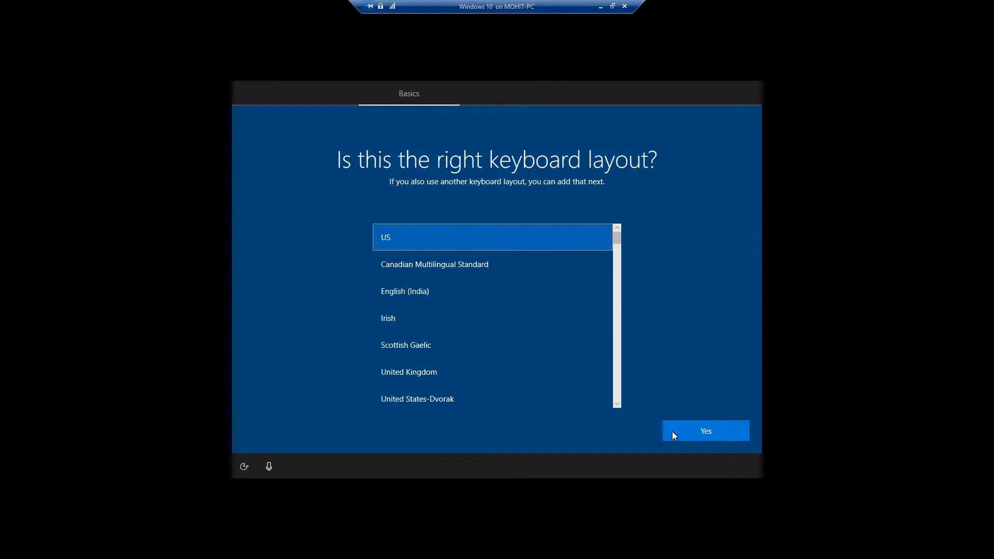
- Keep the US keyboard layout without a second one and continue with limited setup without internet
{"action": "left_click", "coordinate": [703, 432]}
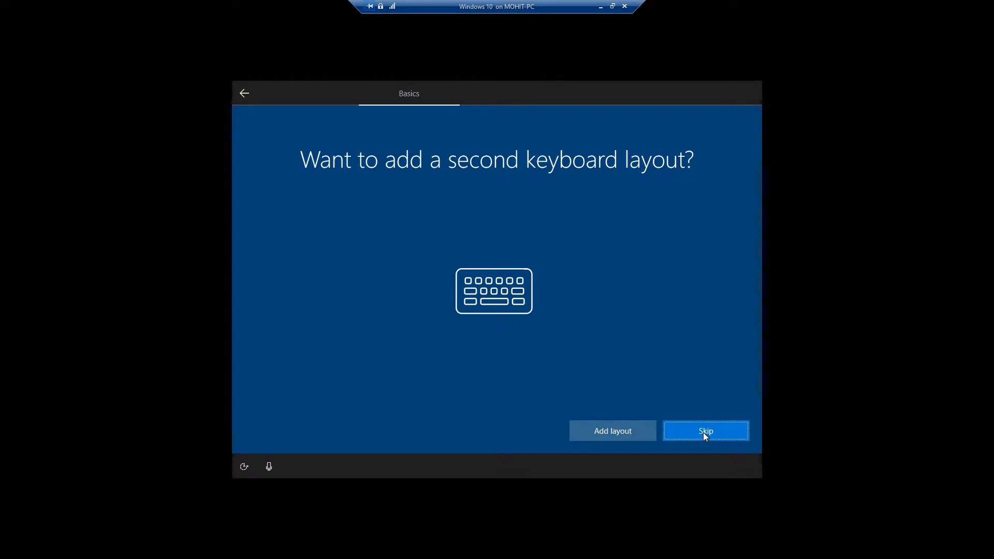
{"action": "left_click", "coordinate": [703, 433]}
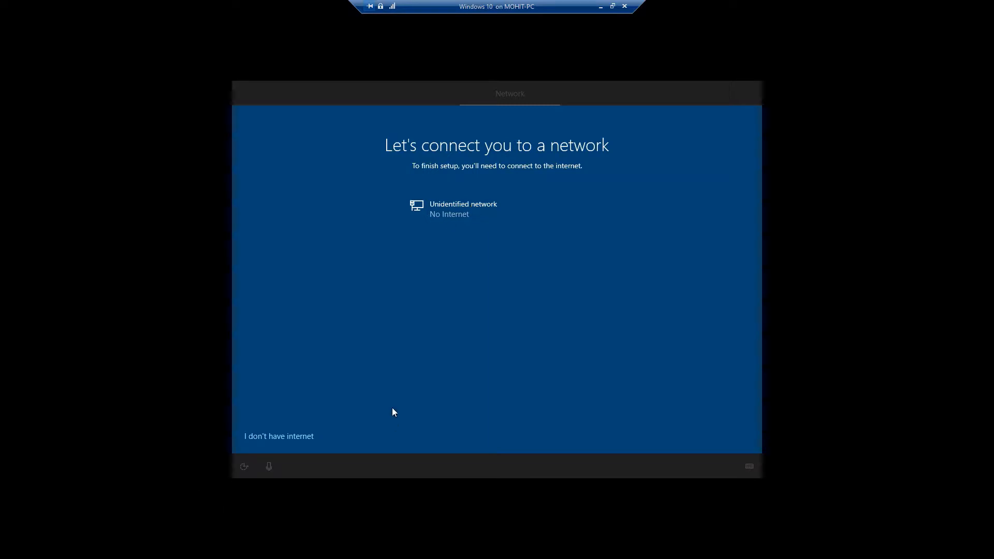
{"action": "left_click", "coordinate": [297, 436]}
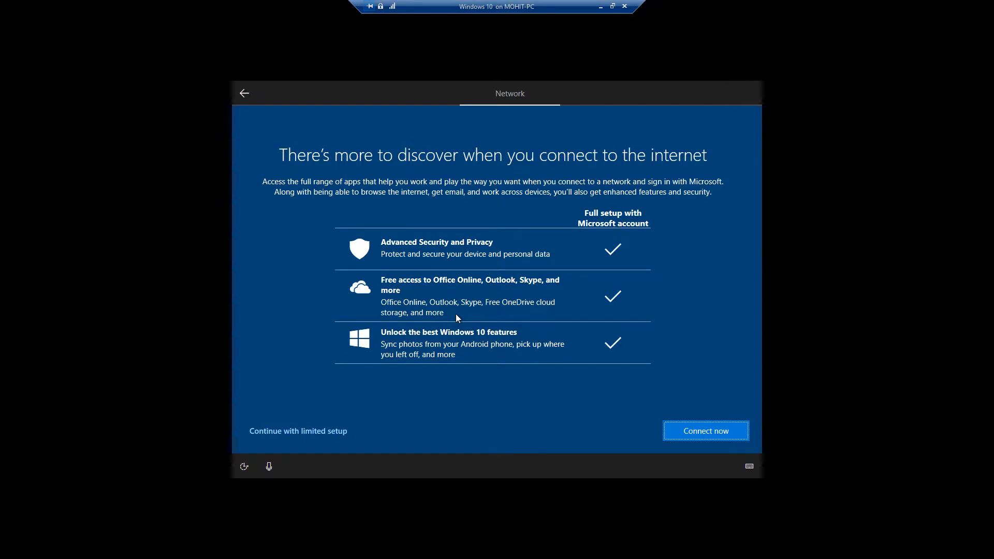
{"action": "left_click", "coordinate": [296, 431]}
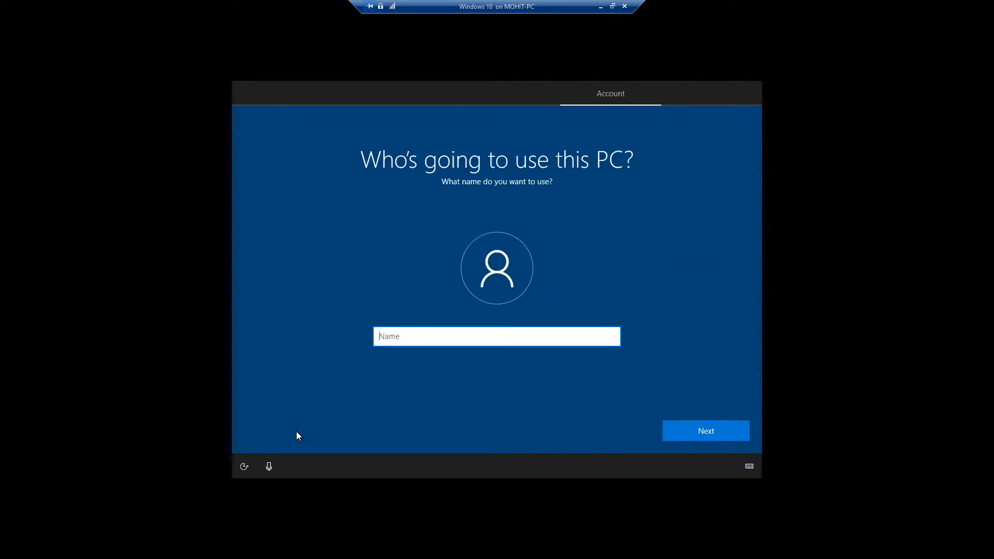
- Create the local user account Test123 without a password
{"action": "type", "text": "Test123"}
{"action": "left_click", "coordinate": [675, 430]}
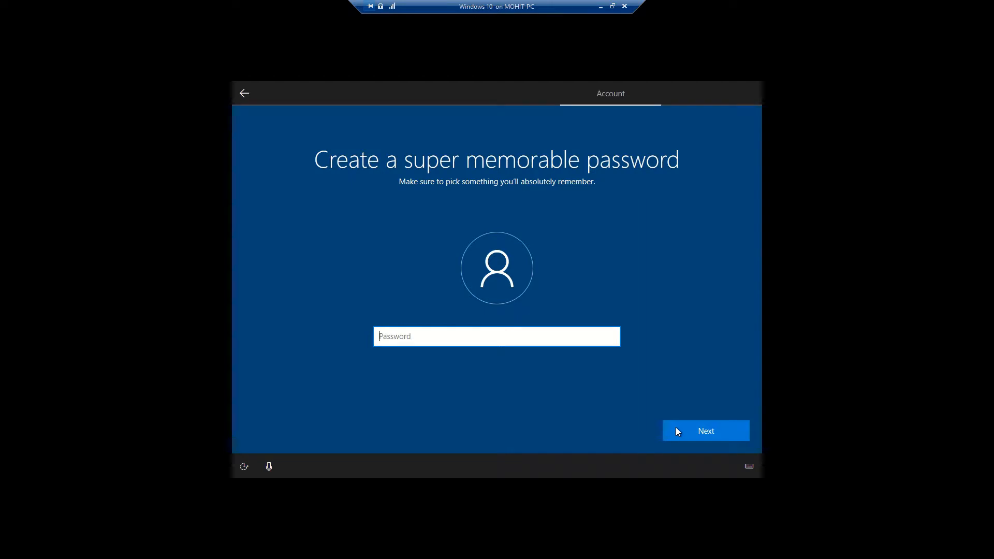
{"action": "left_click", "coordinate": [676, 430]}
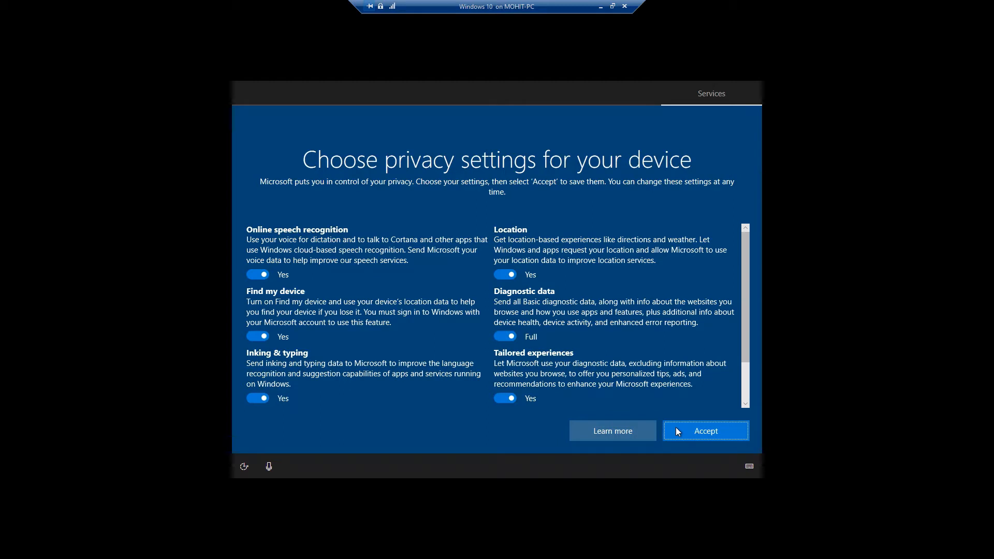
- Accept the default privacy settings and decline both activity history and Cortana
{"action": "left_click", "coordinate": [676, 427]}
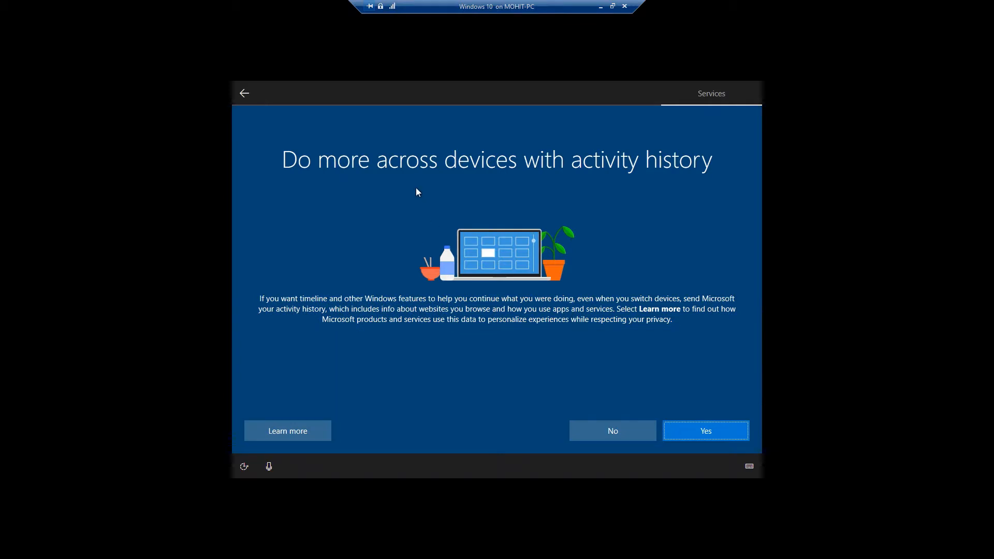
{"action": "left_click", "coordinate": [615, 438]}
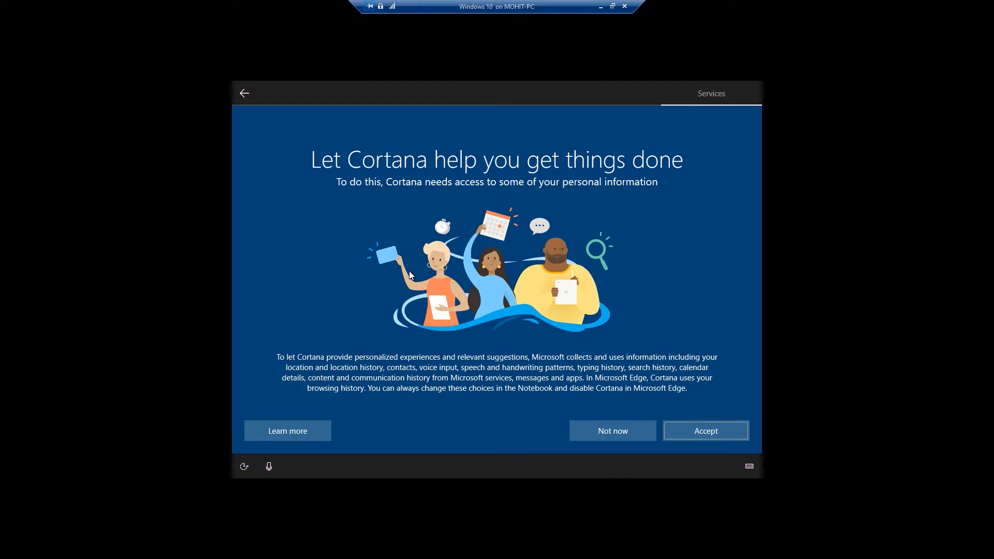
{"action": "left_click", "coordinate": [617, 434]}
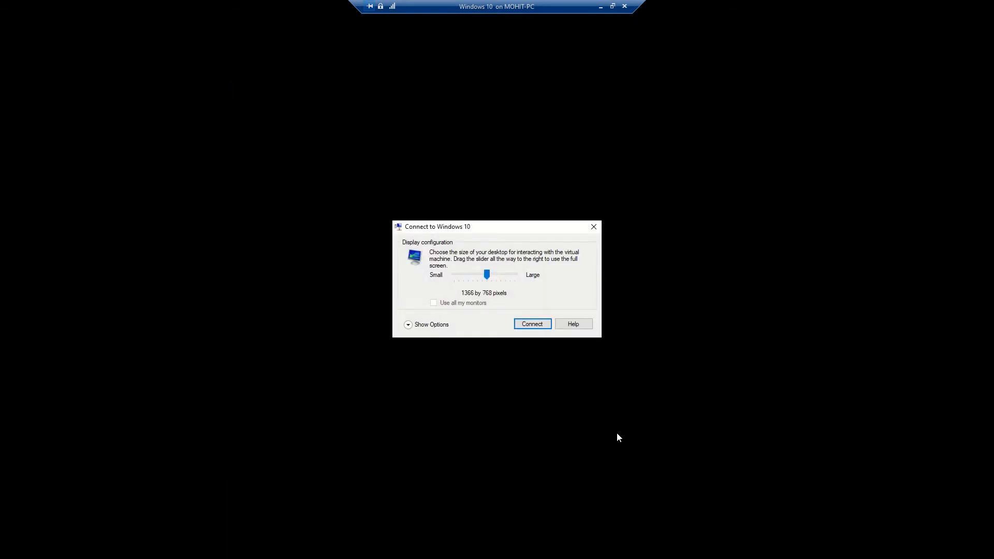
- Connect to the virtual machine with the display size set to full screen and sign in as Test123
{"action": "left_click_drag", "start_coordinate": [486, 275], "coordinate": [543, 321]}
{"action": "left_click", "coordinate": [536, 324]}
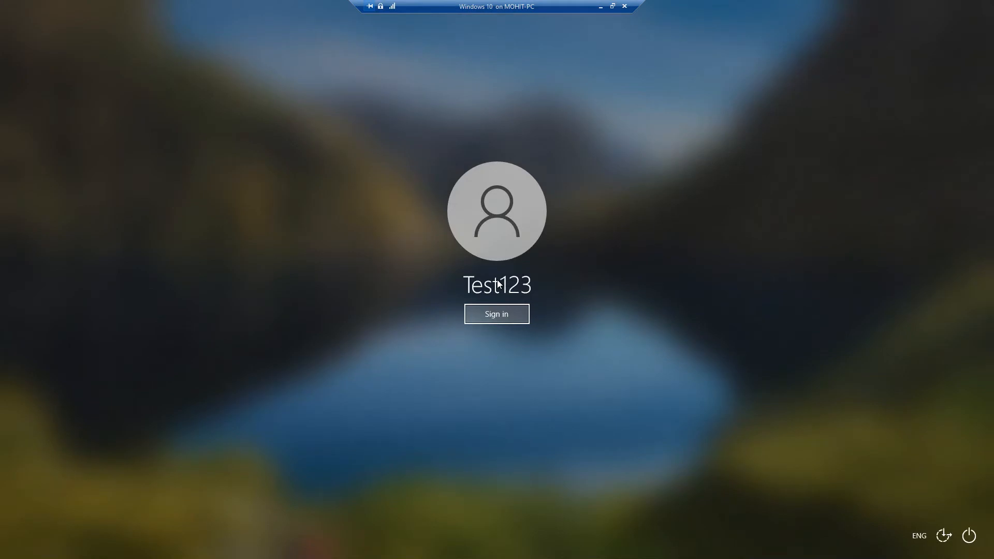
{"action": "left_click", "coordinate": [490, 314]}
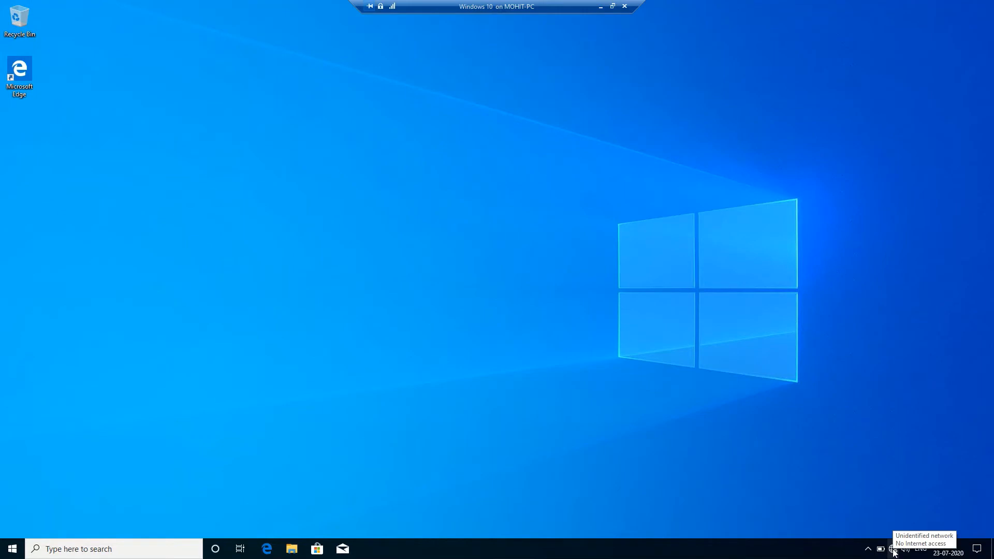
{"action": "right_click", "coordinate": [435, 176]}
{"action": "left_click", "coordinate": [430, 172]}
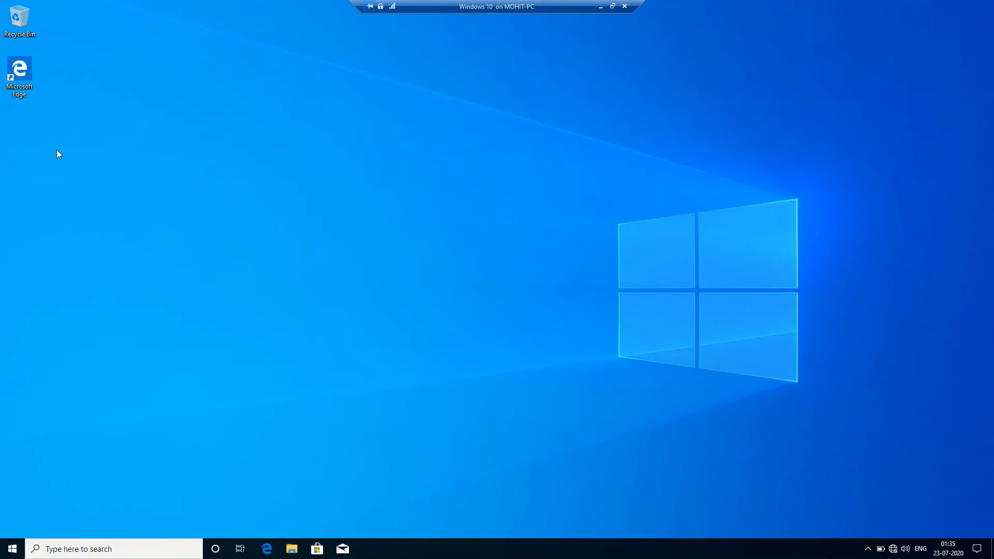
{"action": "right_click", "coordinate": [354, 76]}
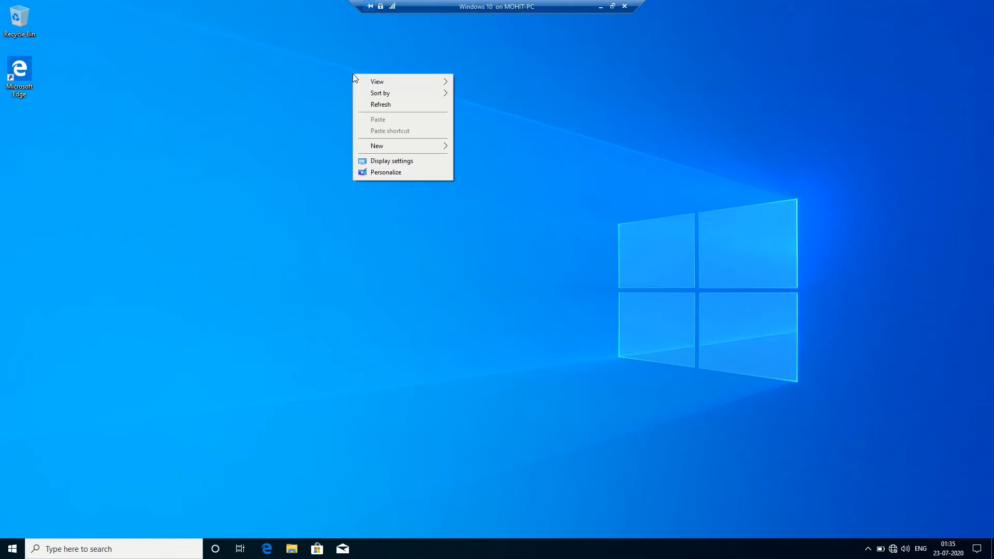
- Add the Computer, User's Files and Network icons to the desktop through the desktop icon settings of the Themes page
{"action": "left_click", "coordinate": [566, 118]}
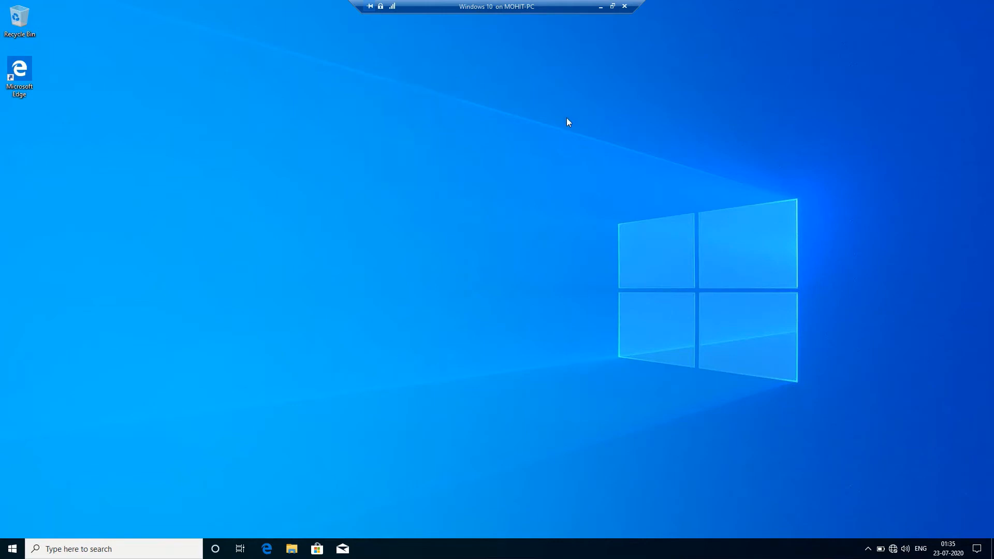
{"action": "right_click", "coordinate": [387, 87]}
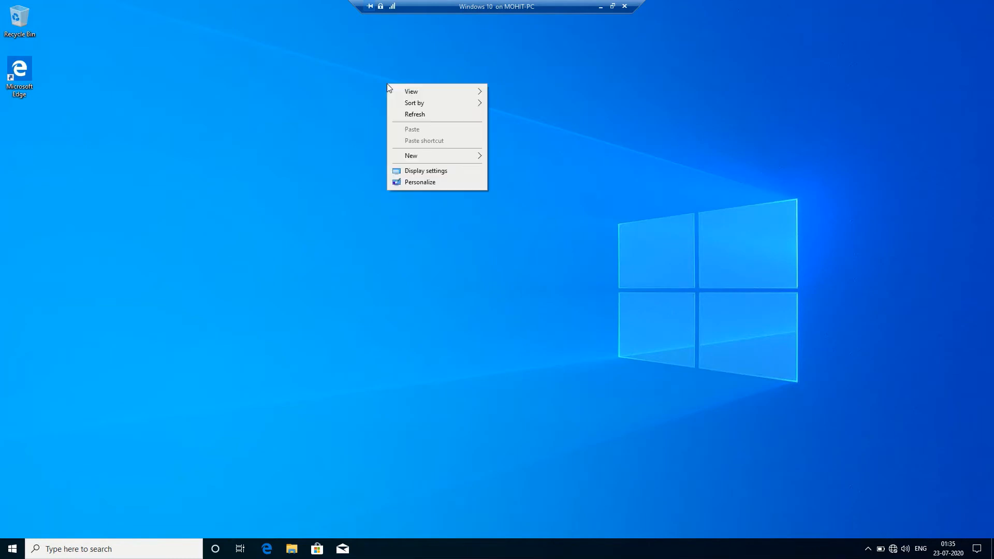
{"action": "left_click", "coordinate": [408, 184]}
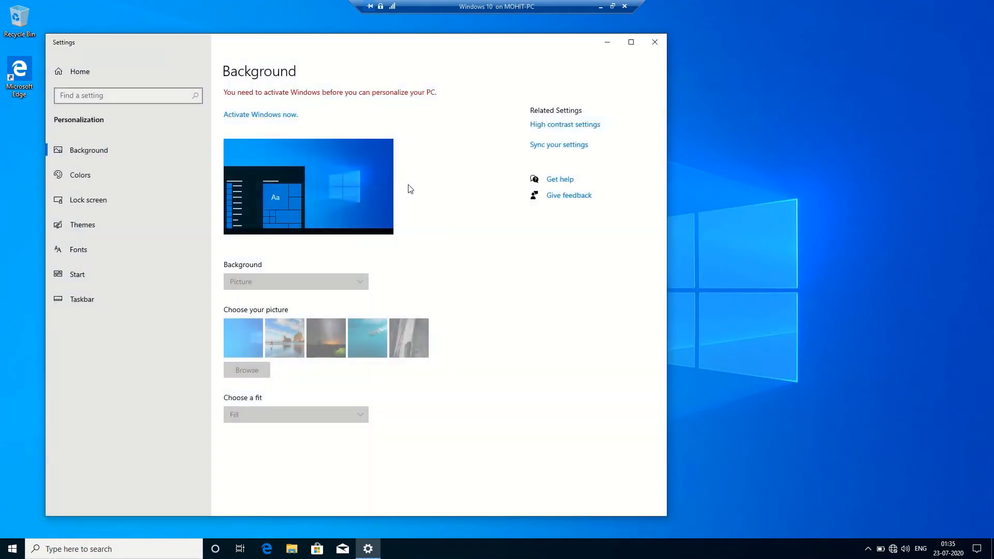
{"action": "left_click", "coordinate": [66, 226]}
{"action": "left_click", "coordinate": [562, 126]}
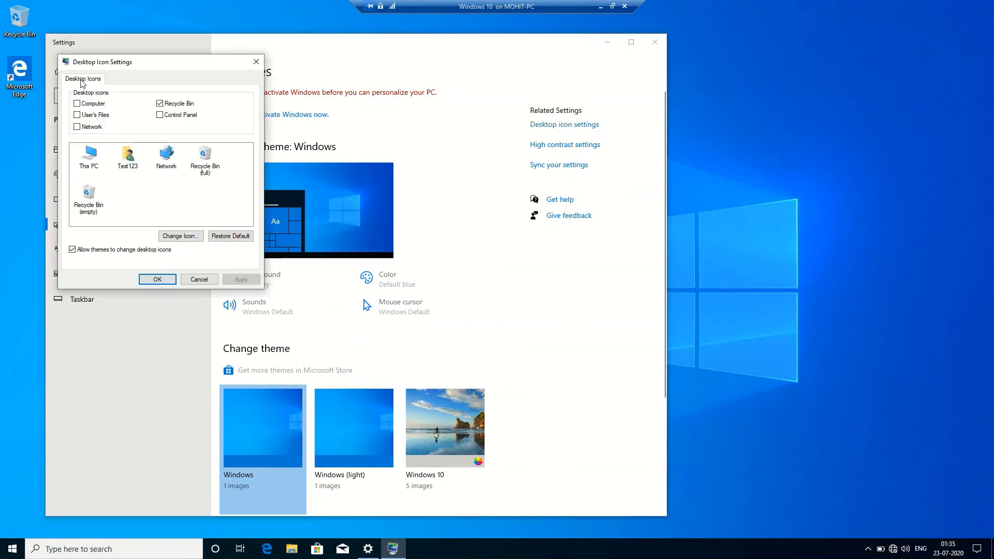
{"action": "left_click", "coordinate": [98, 105]}
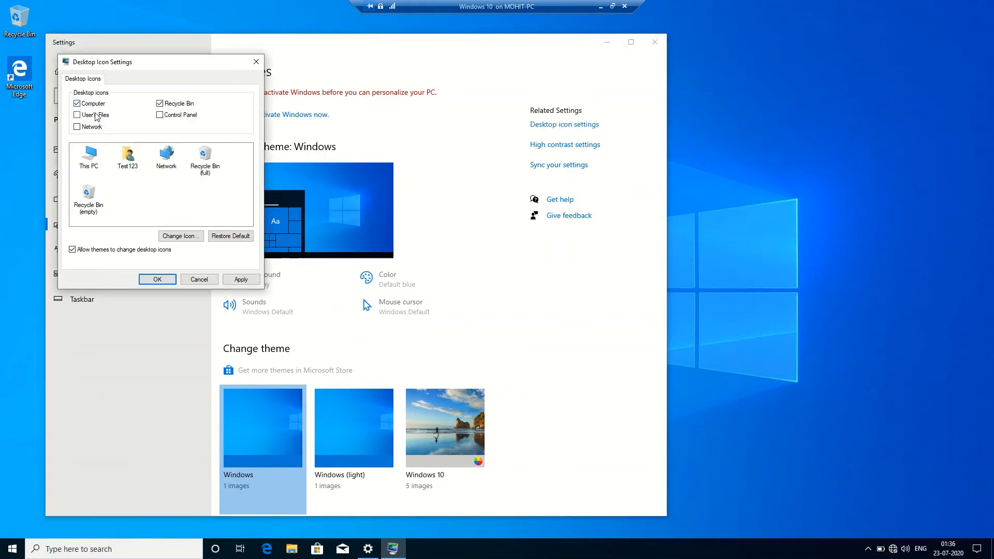
{"action": "left_click", "coordinate": [97, 116]}
{"action": "left_click", "coordinate": [93, 131]}
{"action": "left_click", "coordinate": [230, 284]}
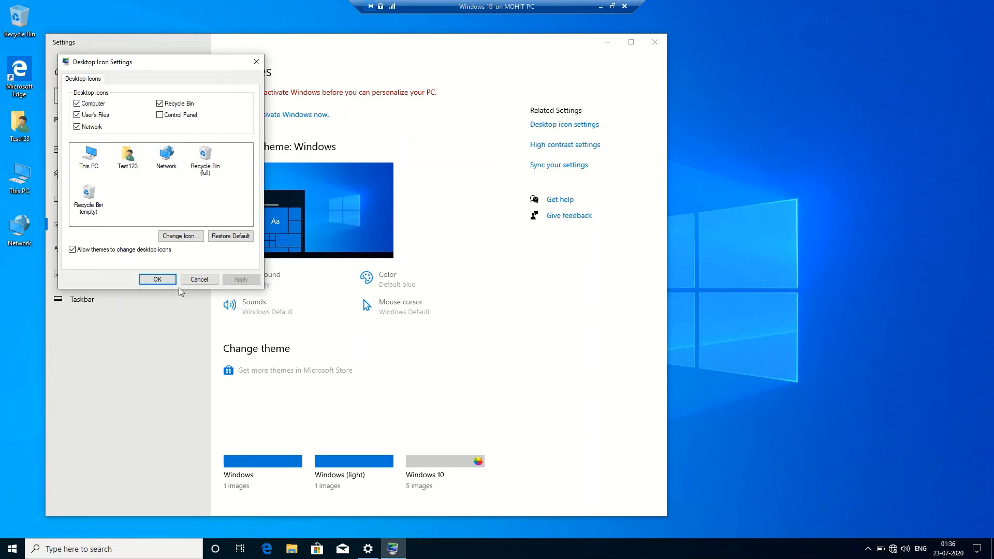
{"action": "left_click", "coordinate": [157, 280]}
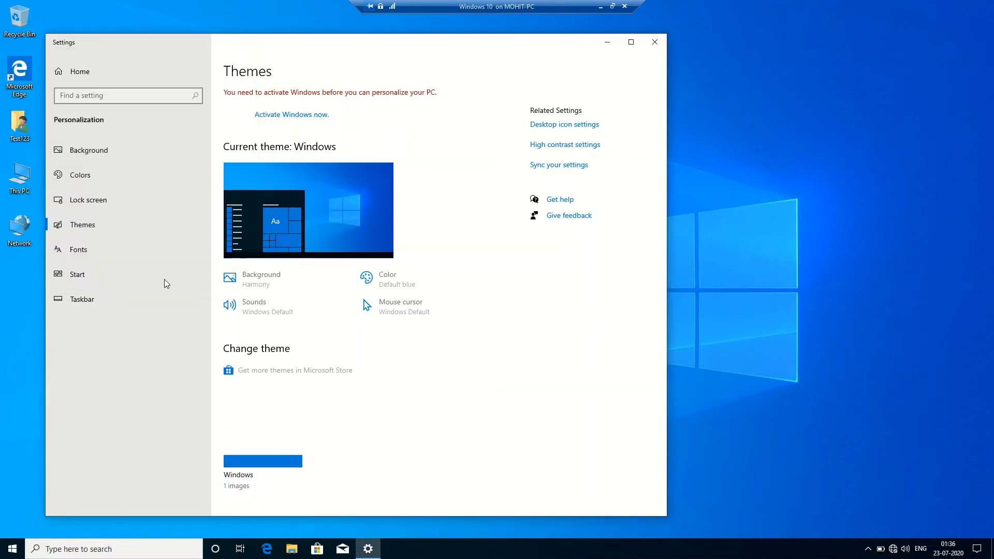
{"action": "left_click", "coordinate": [654, 42]}
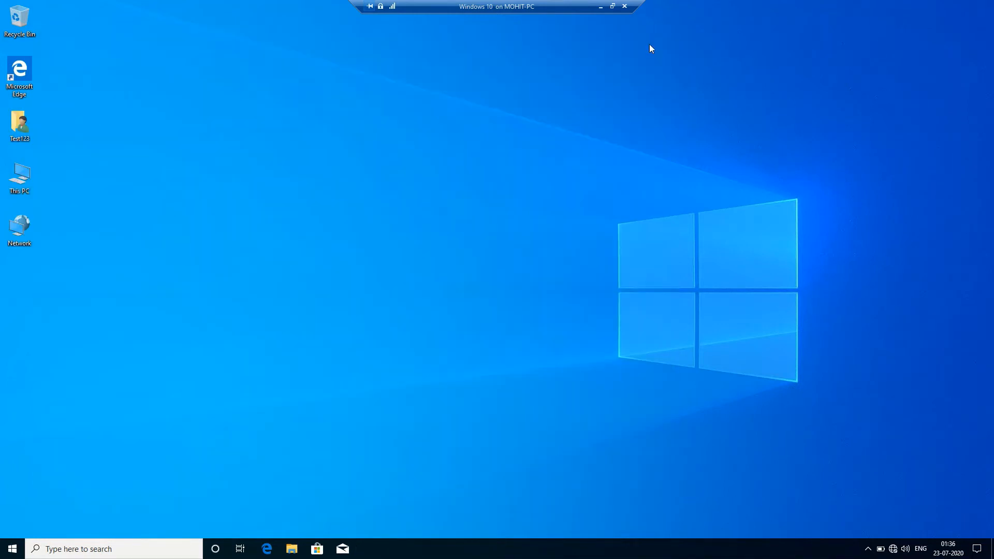
- Check the drives in This PC and browse the contents of the ESD-ISO DVD drive (D:), returning to the drive overview
{"action": "double_click", "coordinate": [21, 185]}
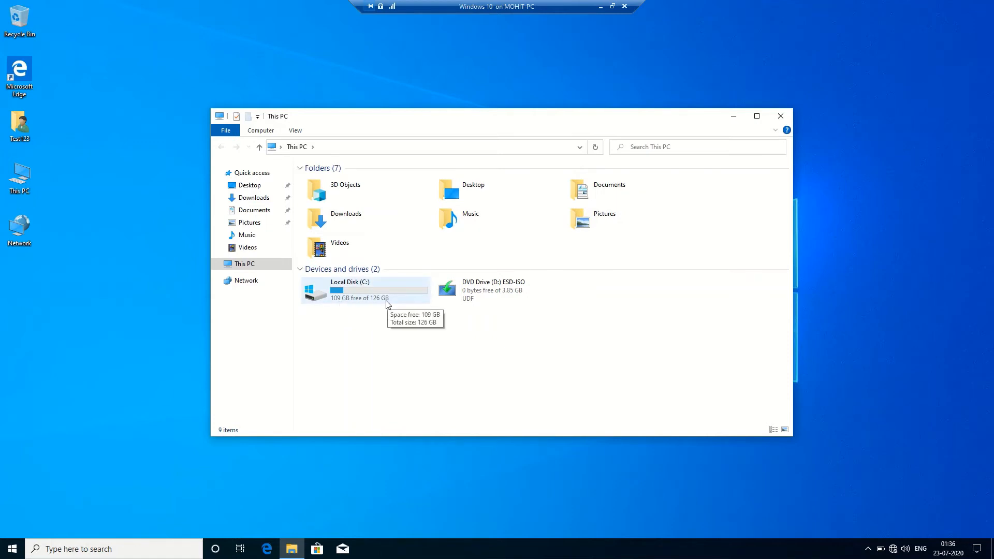
{"action": "right_click", "coordinate": [500, 291]}
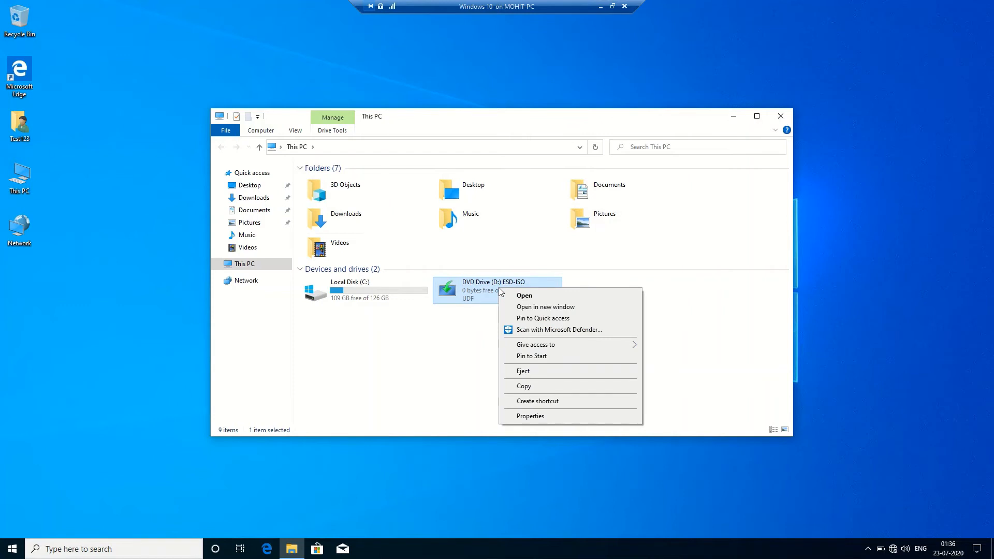
{"action": "left_click", "coordinate": [529, 295]}
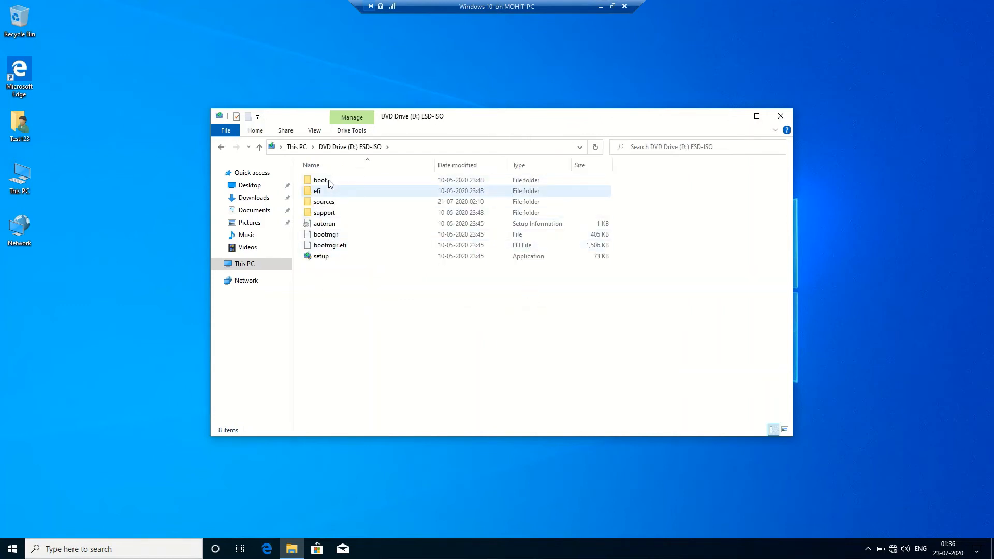
{"action": "left_click", "coordinate": [298, 146]}
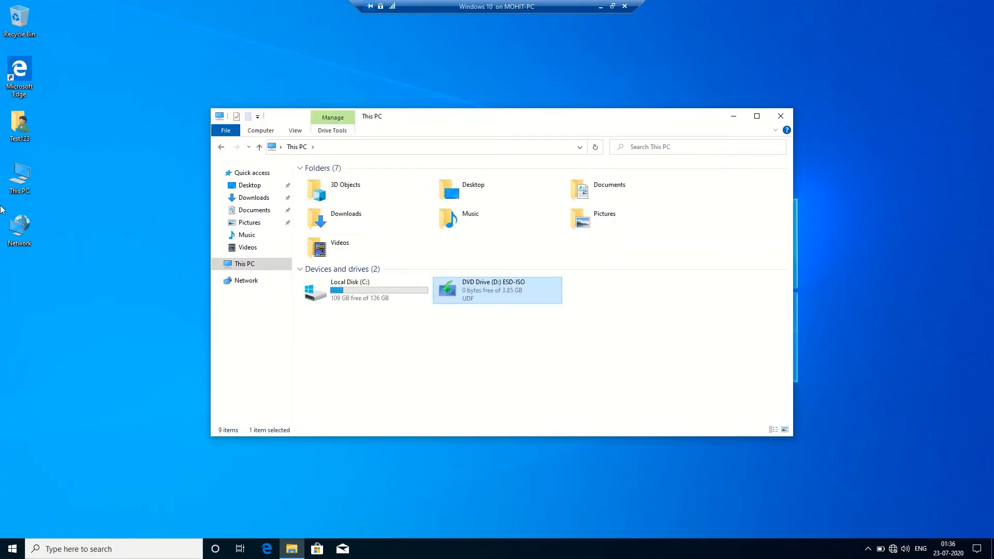
- Open the system properties of This PC in a maximized window to review the Windows edition and hardware
{"action": "left_click", "coordinate": [23, 179]}
{"action": "right_click", "coordinate": [24, 180]}
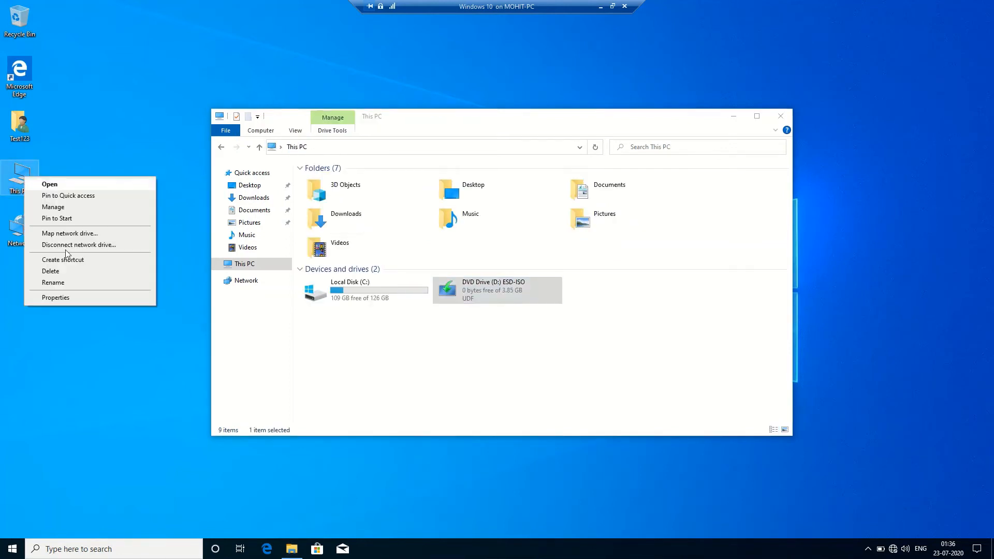
{"action": "left_click", "coordinate": [76, 298]}
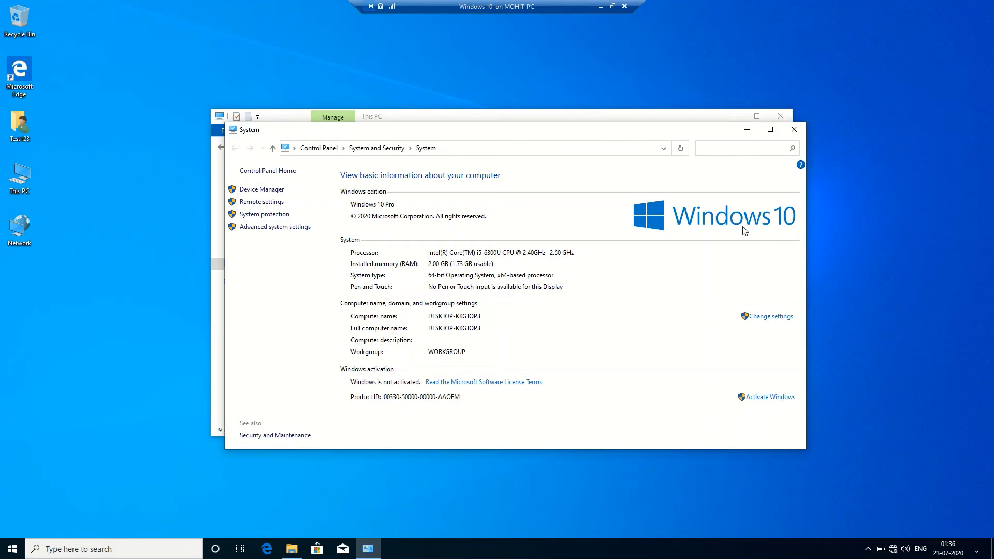
{"action": "left_click", "coordinate": [771, 131]}
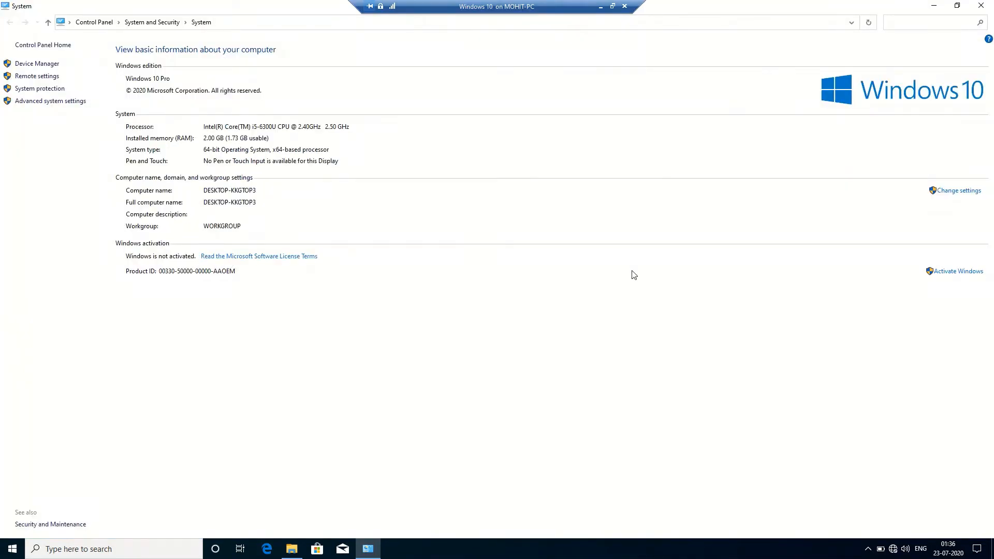
- Check the Windows activation page, and close it along with the System and This PC windows
{"action": "left_click", "coordinate": [958, 272]}
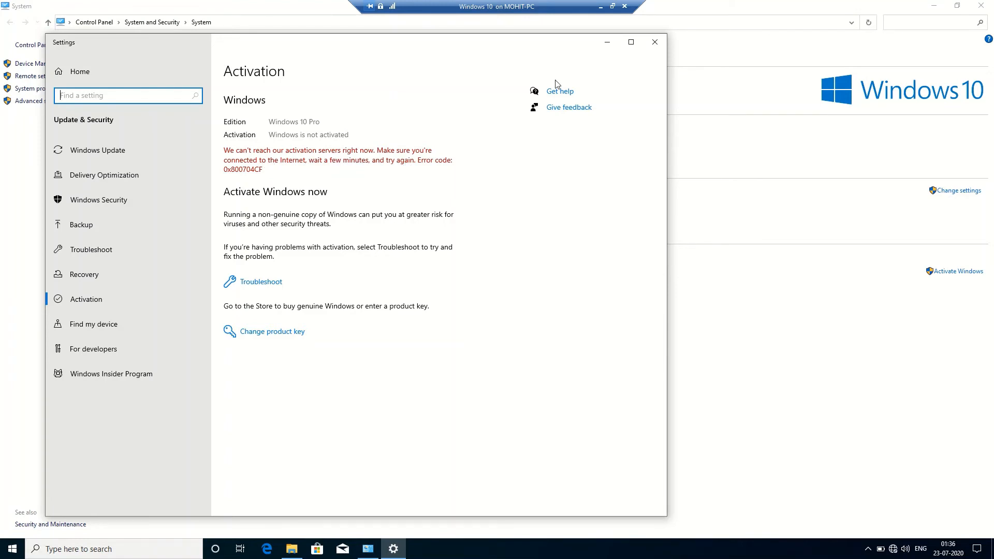
{"action": "left_click", "coordinate": [655, 43]}
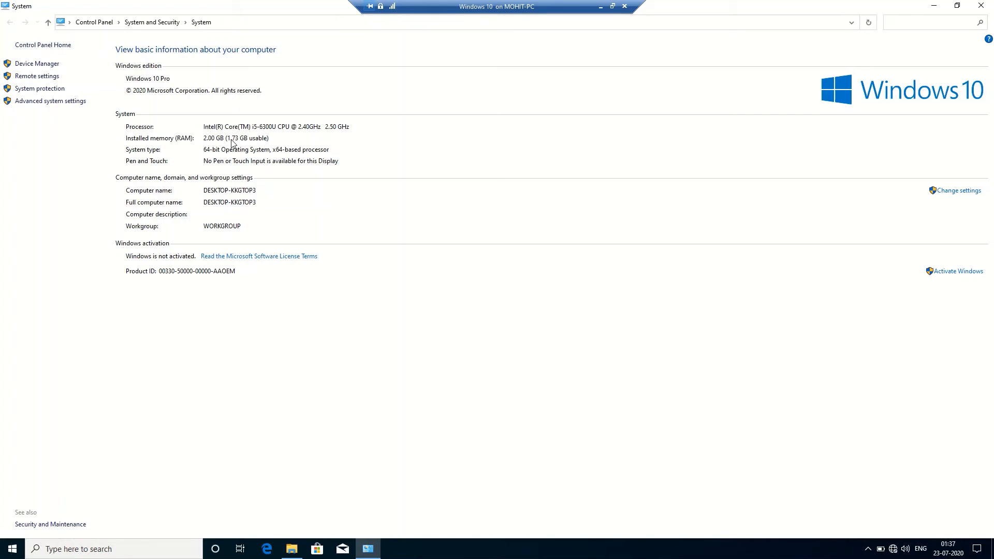
{"action": "left_click", "coordinate": [987, 6]}
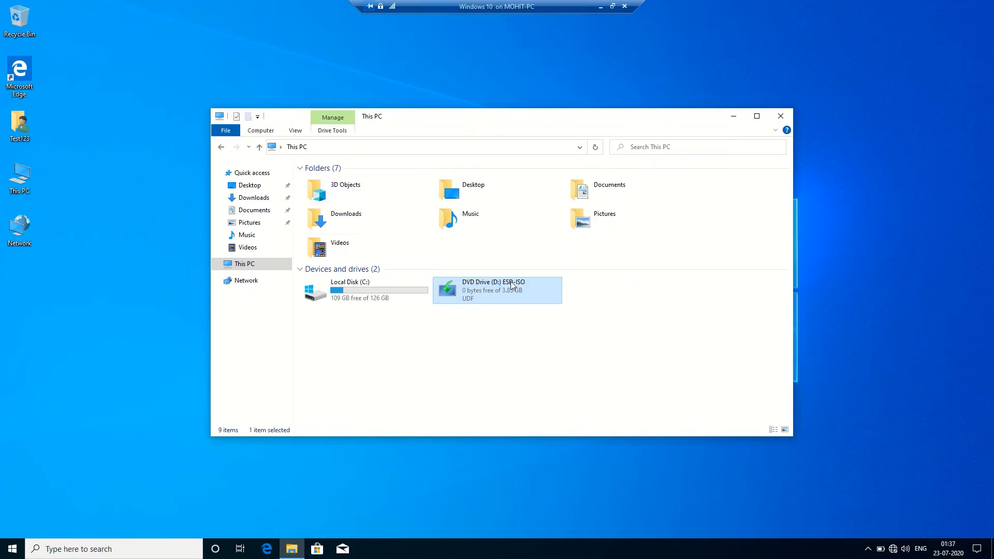
{"action": "left_click", "coordinate": [781, 116]}
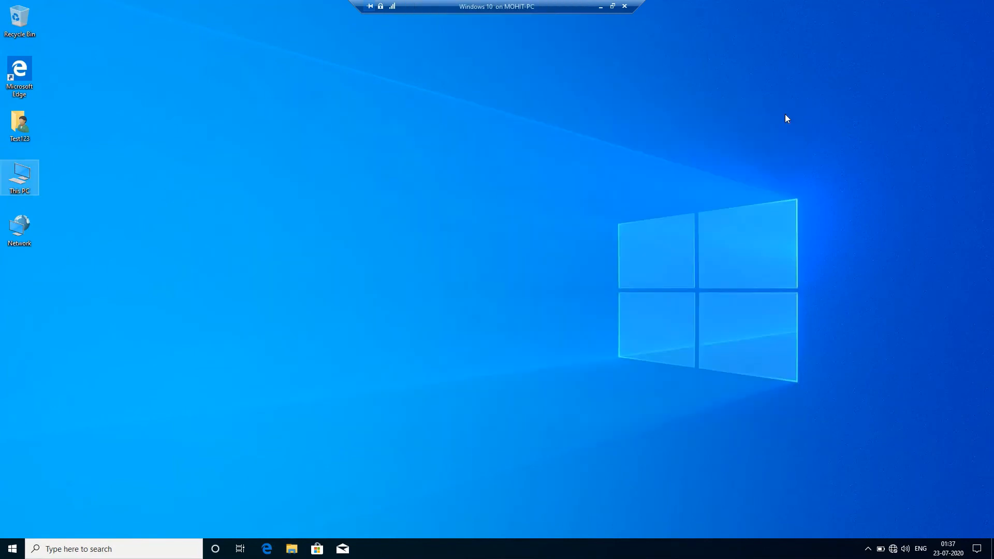
- Look through the installed apps, search for "hyper" and open Turn Windows features on or off
{"action": "left_click", "coordinate": [13, 551]}
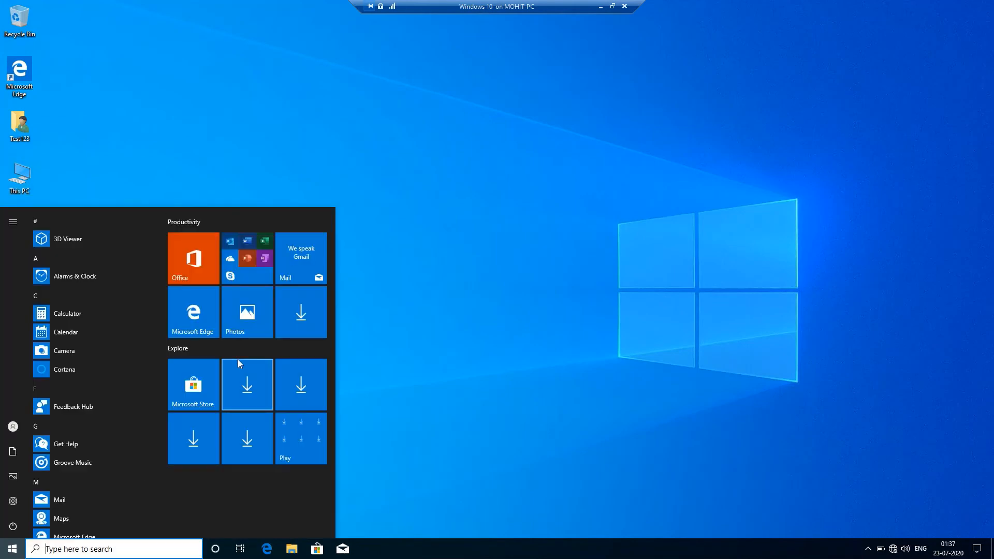
{"action": "left_click_drag", "start_coordinate": [162, 270], "coordinate": [166, 475]}
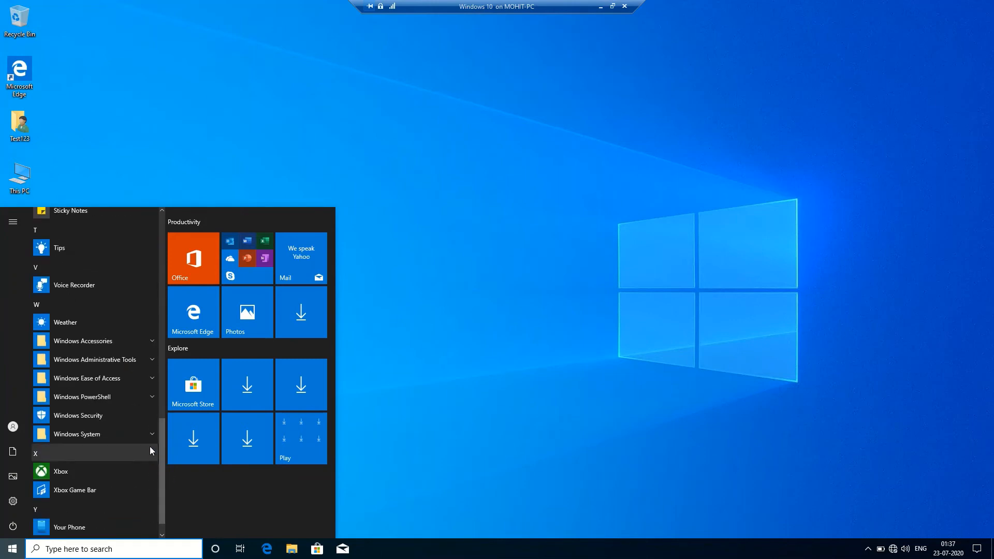
{"action": "left_click", "coordinate": [82, 553]}
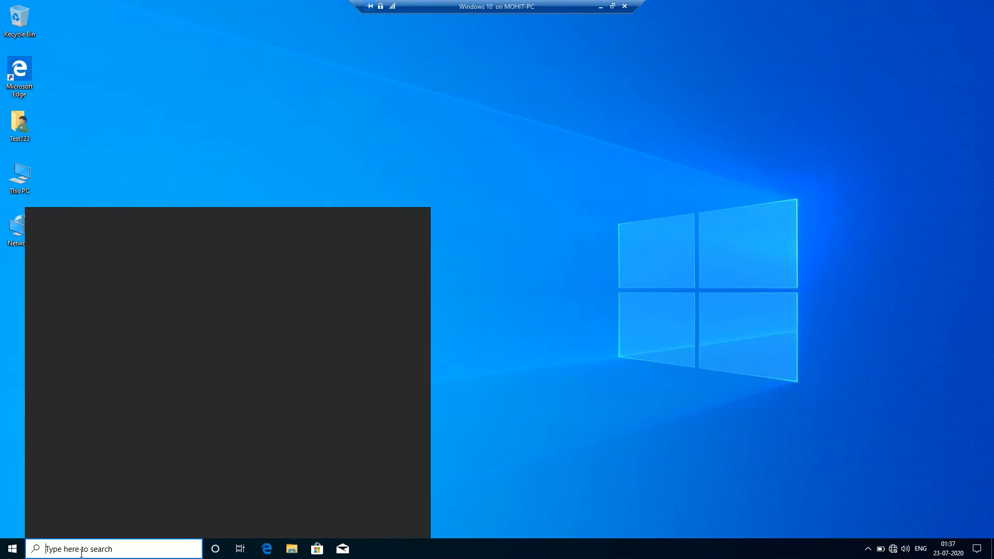
{"action": "type", "text": "hype"}
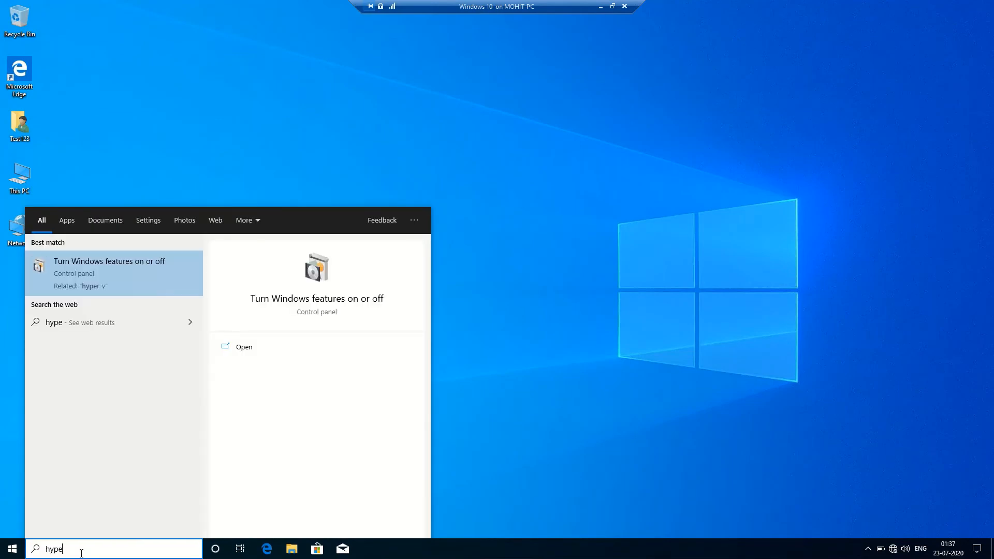
{"action": "type", "text": "r"}
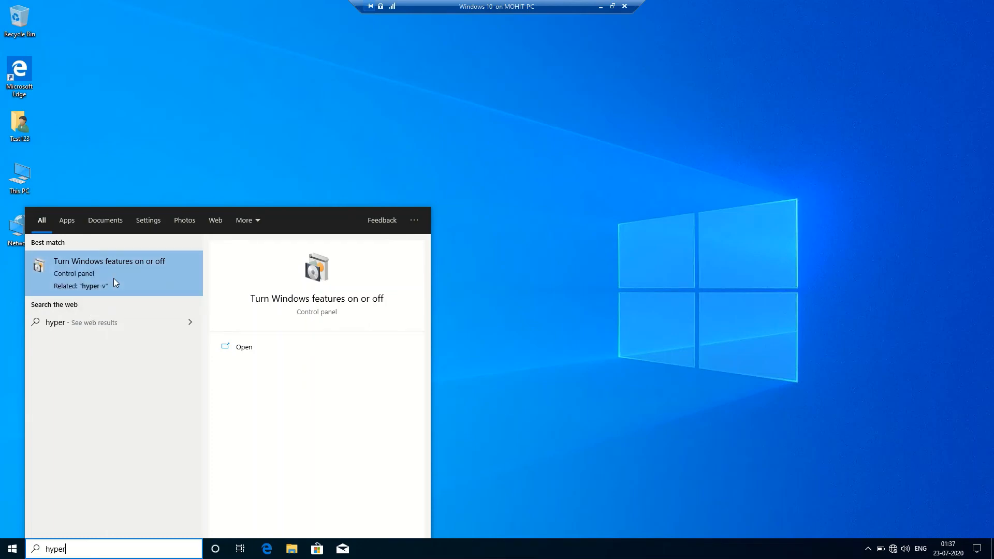
{"action": "left_click", "coordinate": [113, 264]}
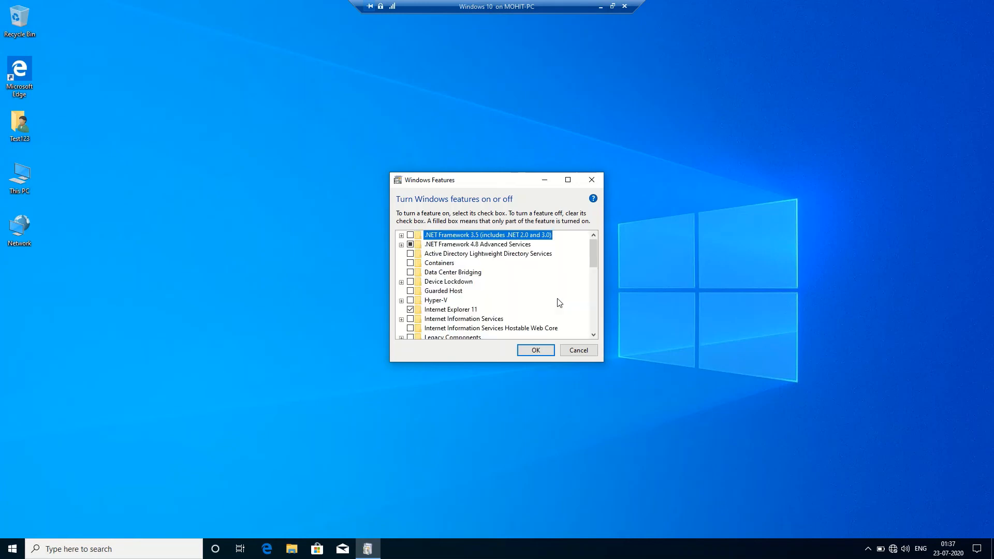
- Try to enable the Hyper-V feature and expand its Hyper-V Platform components
{"action": "left_click", "coordinate": [402, 301]}
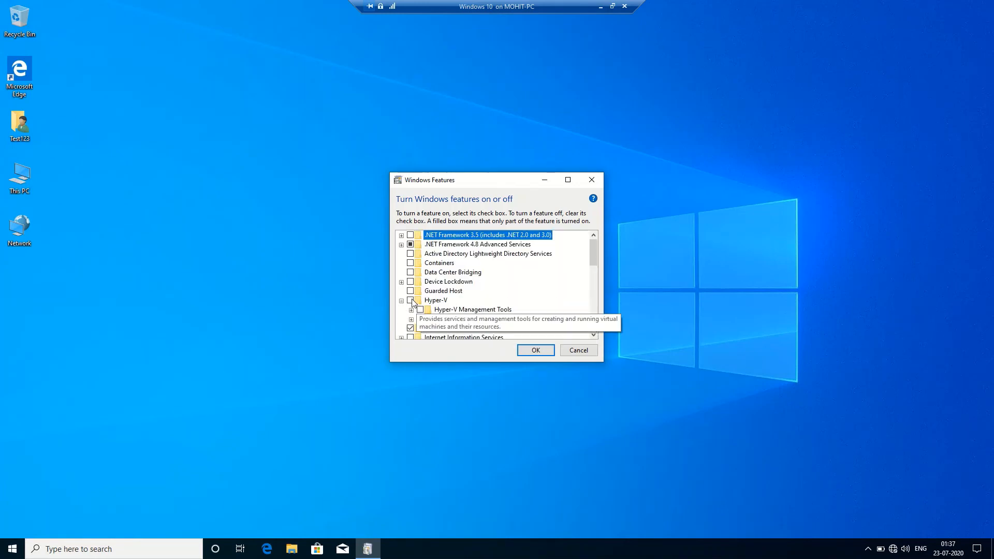
{"action": "left_click", "coordinate": [411, 300]}
{"action": "left_click", "coordinate": [411, 301]}
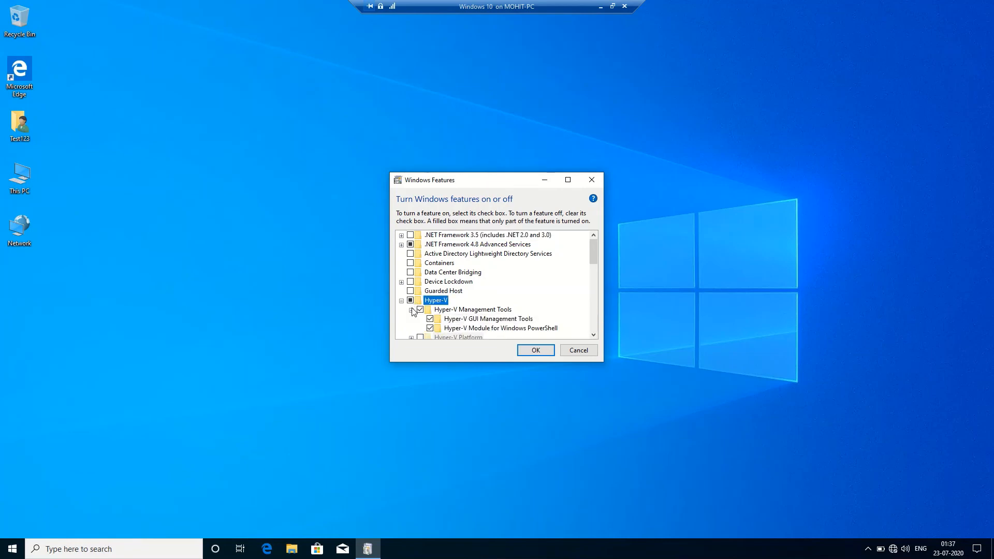
{"action": "left_click", "coordinate": [410, 318]}
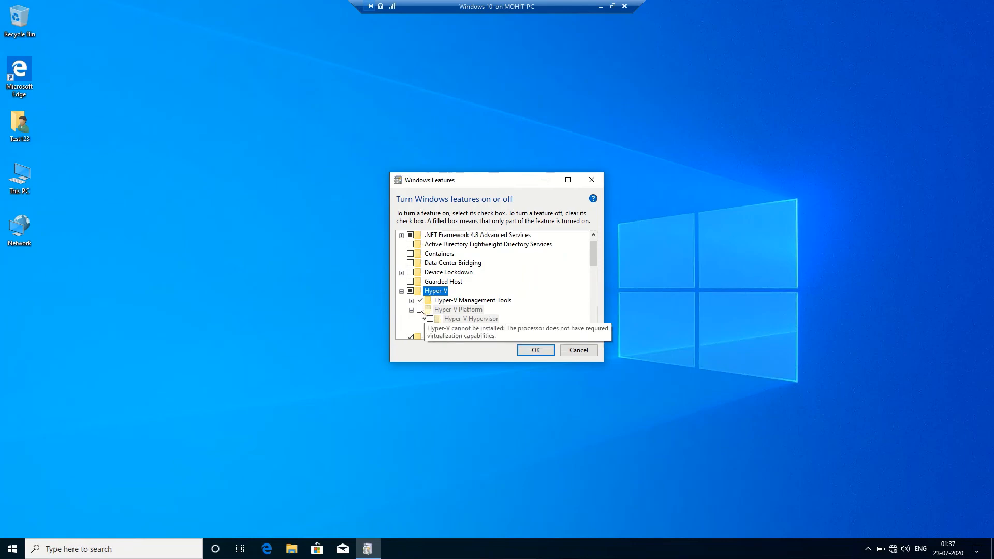
- Clear the Hyper-V selection in the maximized features list, inspect Hyper-V Hypervisor and close the window without applying changes
{"action": "left_click", "coordinate": [569, 181]}
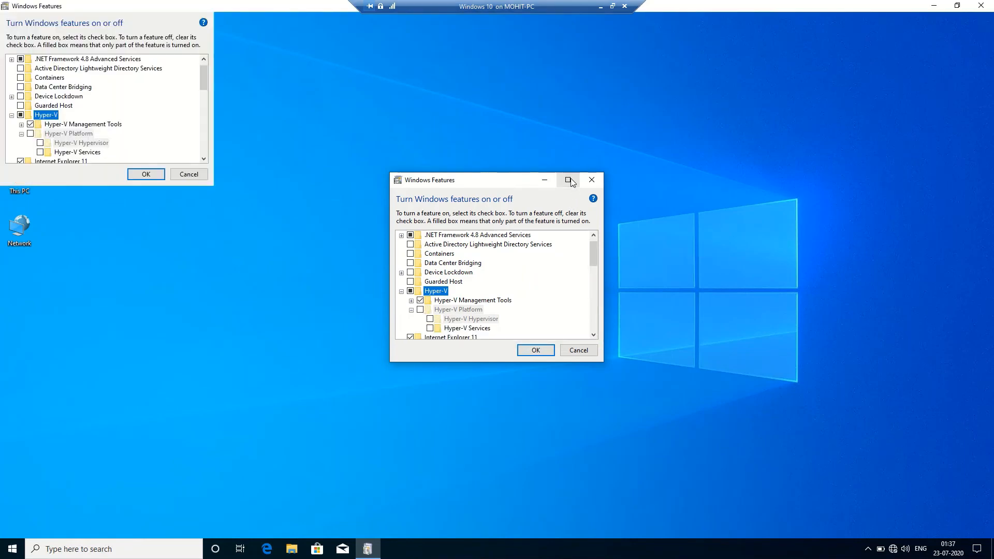
{"action": "mouse_move", "coordinate": [31, 138]}
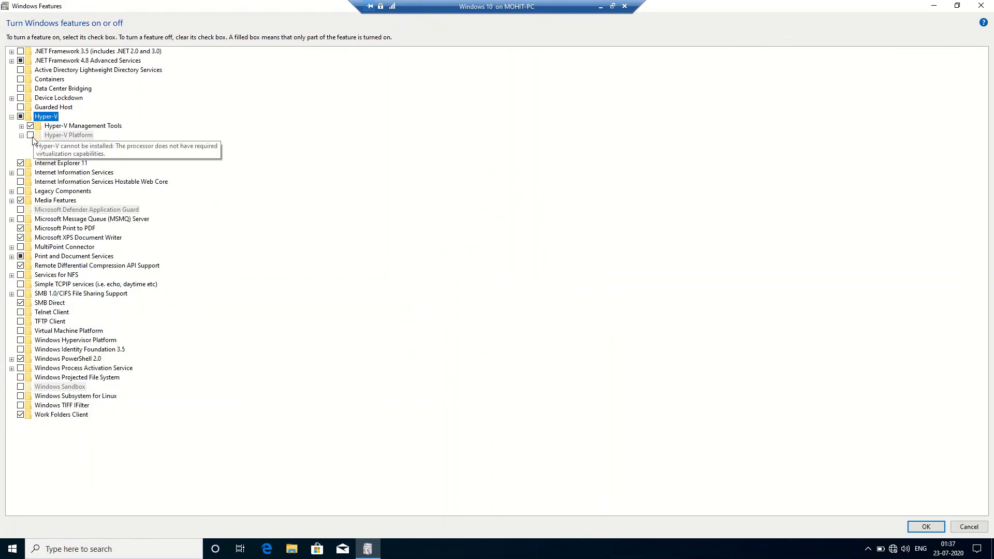
{"action": "left_click", "coordinate": [12, 117]}
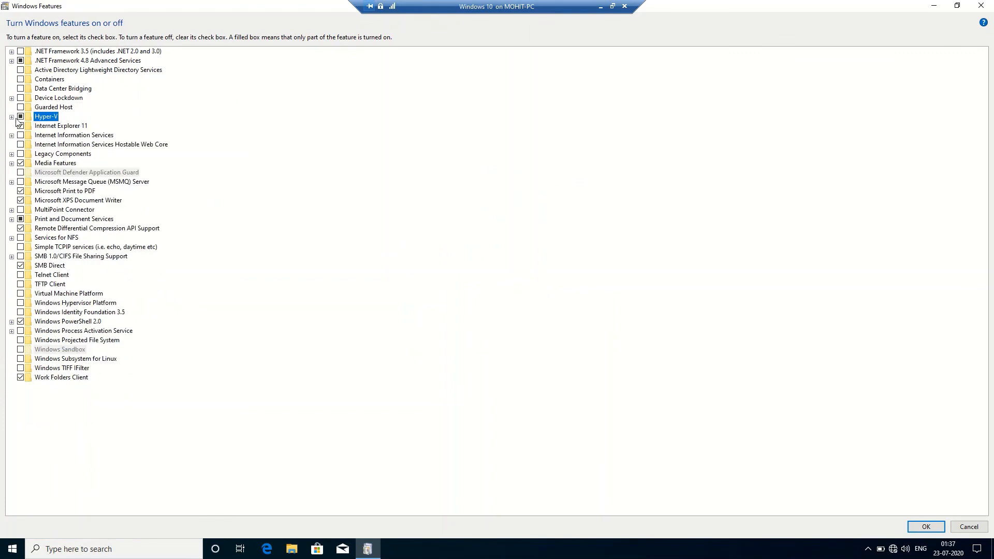
{"action": "left_click", "coordinate": [21, 117]}
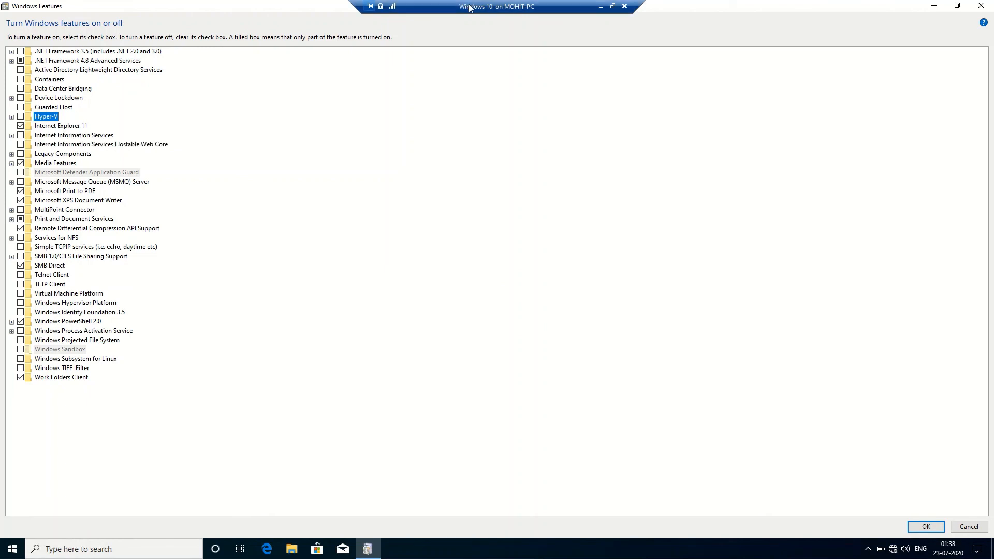
{"action": "left_click", "coordinate": [11, 117]}
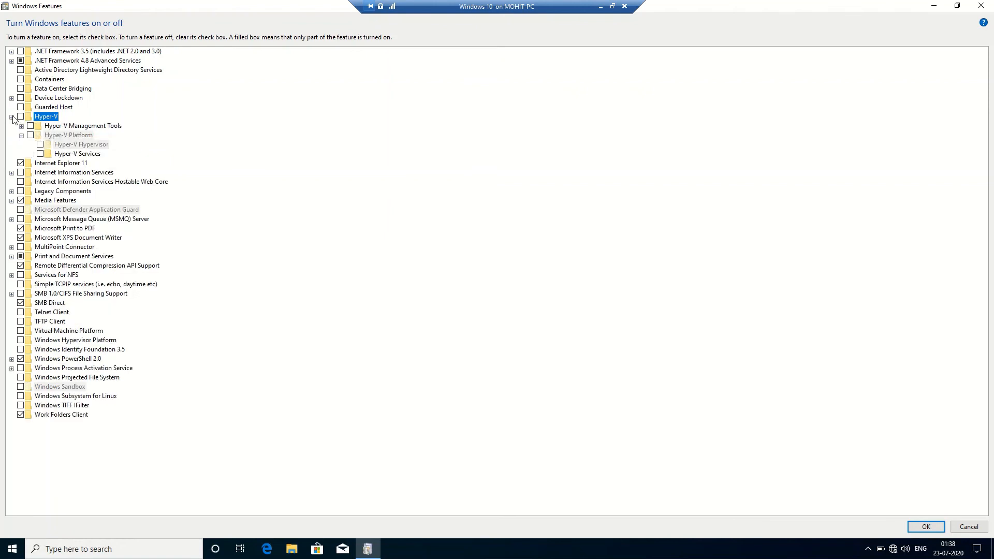
{"action": "mouse_move", "coordinate": [84, 145]}
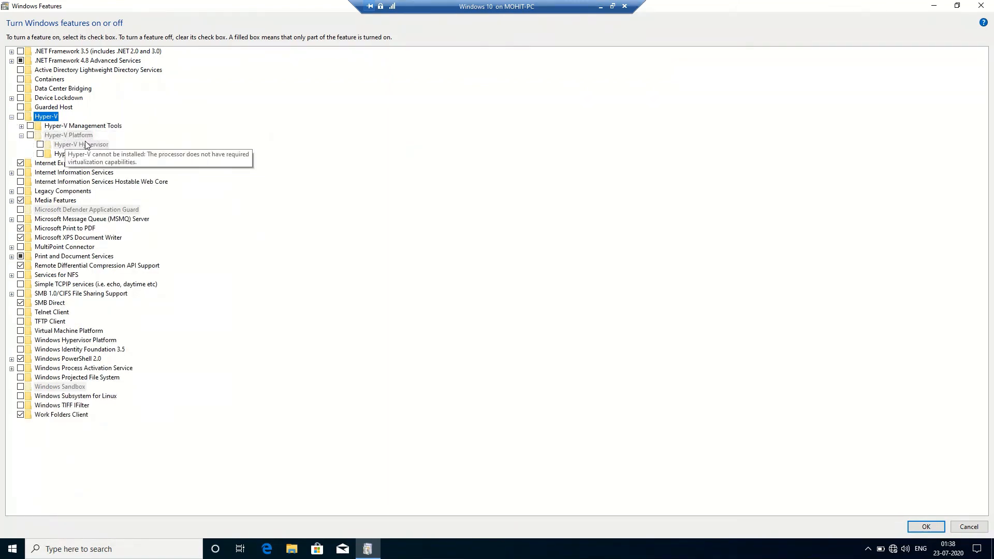
{"action": "left_click", "coordinate": [981, 6]}
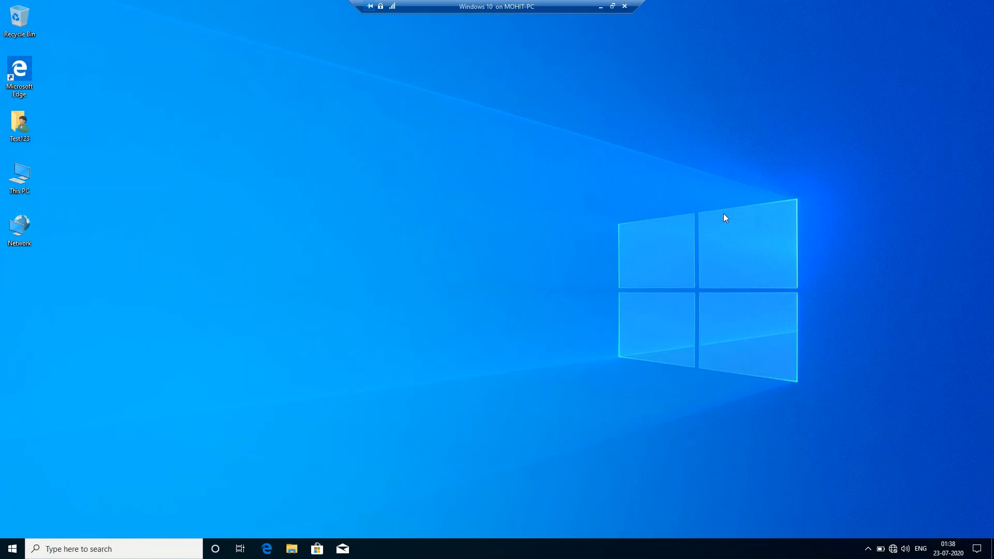
- Close the full-screen connection to the virtual machine and return to the host desktop
{"action": "left_click", "coordinate": [624, 7]}
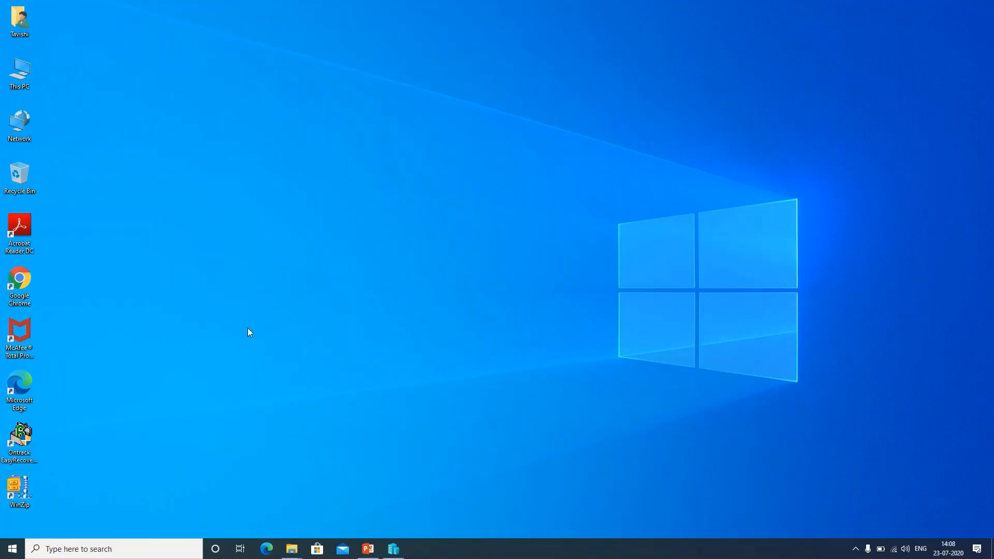
{"action": "mouse_move", "coordinate": [572, 4]}
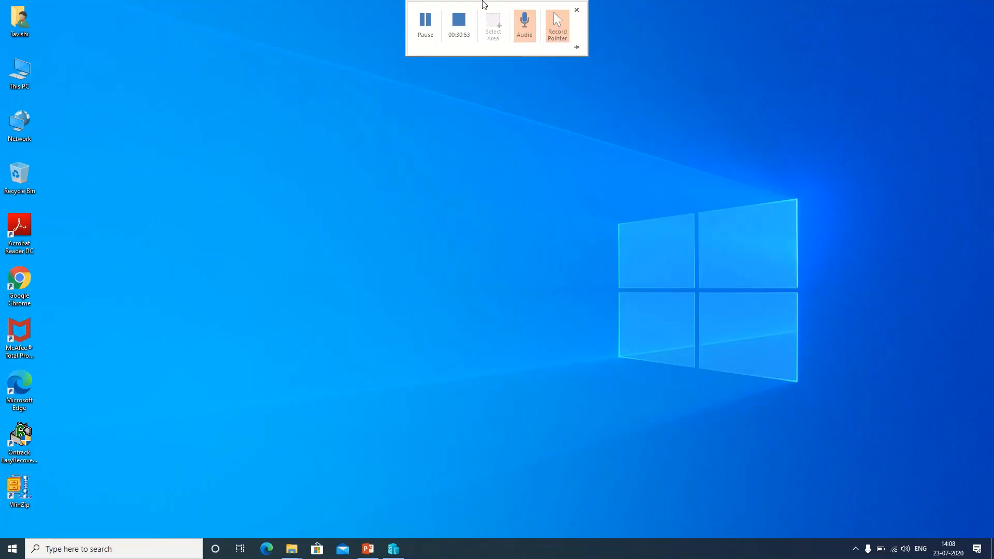